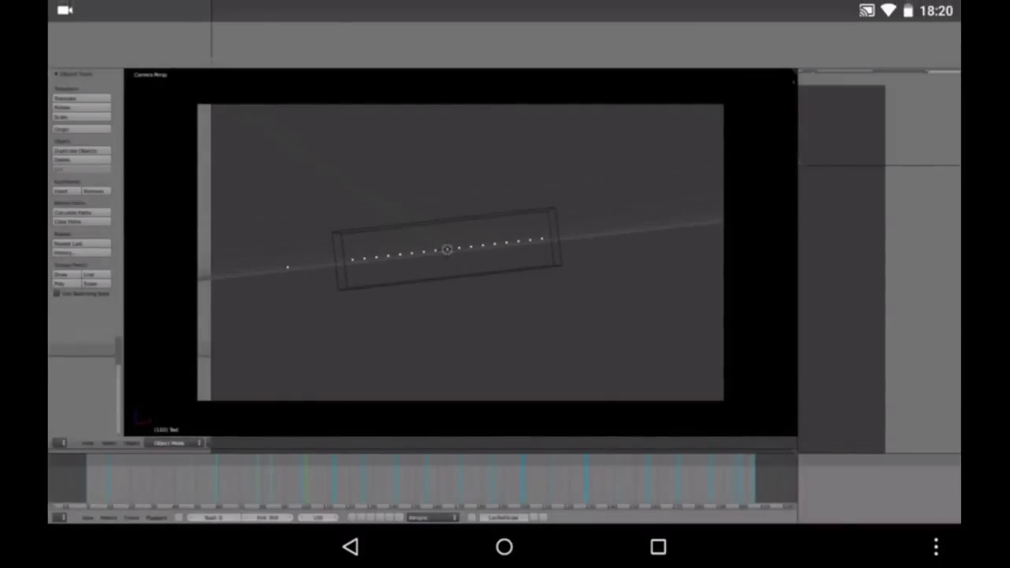
Step: Draw a green circle around the editor-type button, then erase it and stop drawing
{"action": "left_click_drag", "start_coordinate": [506, 4], "coordinate": [506, 316]}
{"action": "left_click", "coordinate": [640, 135]}
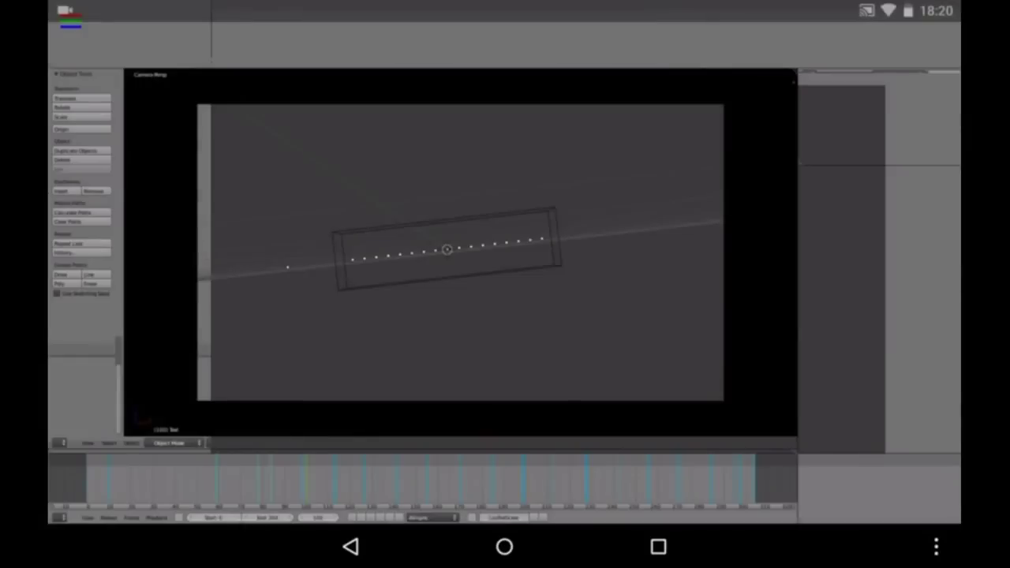
{"action": "mouse_move", "coordinate": [51, 414]}
{"action": "left_mouse_down"}
{"action": "mouse_move", "coordinate": [90, 440]}
{"action": "mouse_move", "coordinate": [50, 472]}
{"action": "left_mouse_up"}
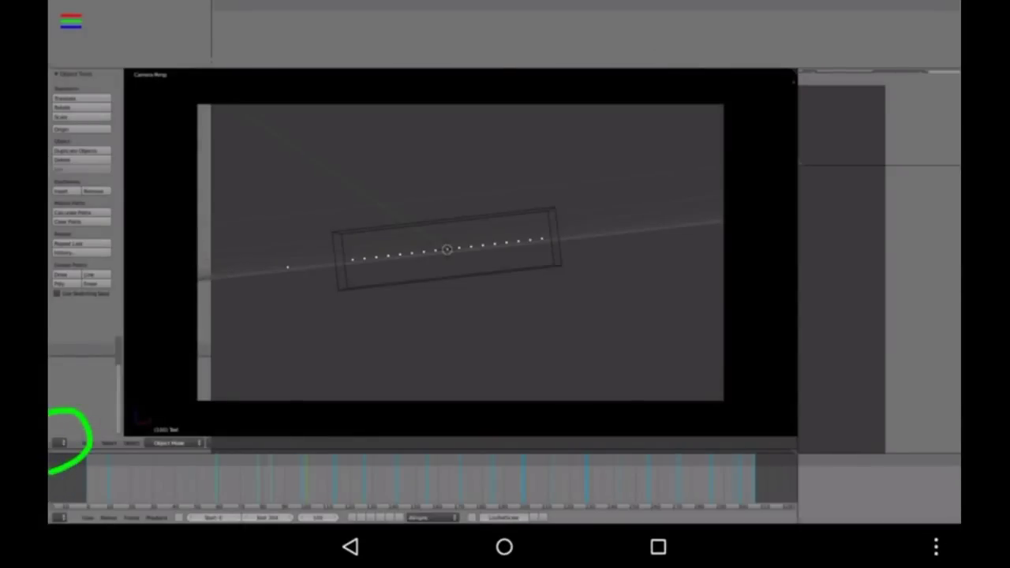
{"action": "left_click", "coordinate": [71, 22]}
{"action": "left_click", "coordinate": [270, 21]}
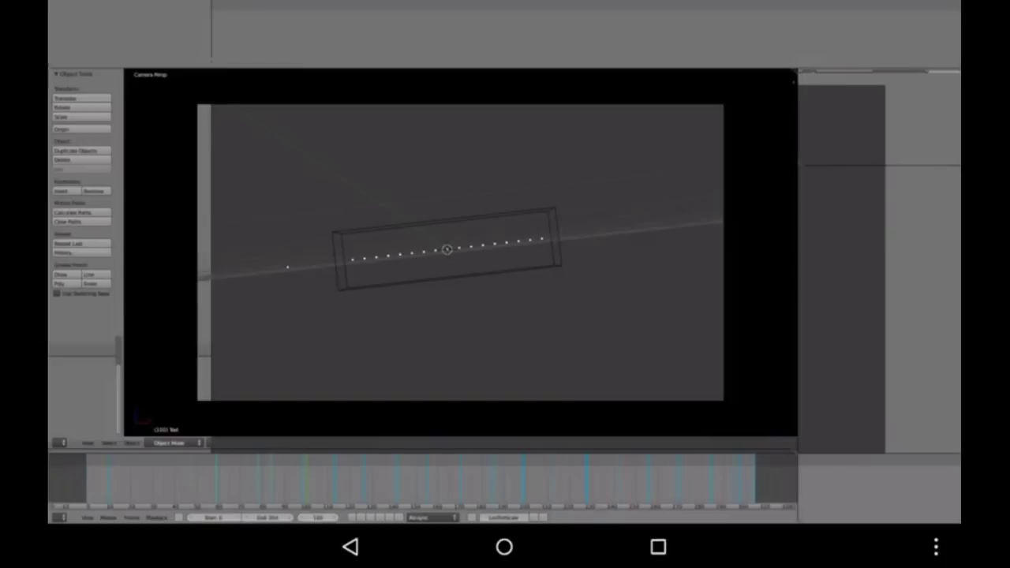
Step: Choose Text Editor from the editor-type menu at the bottom-left of the main area
{"action": "left_click", "coordinate": [60, 443]}
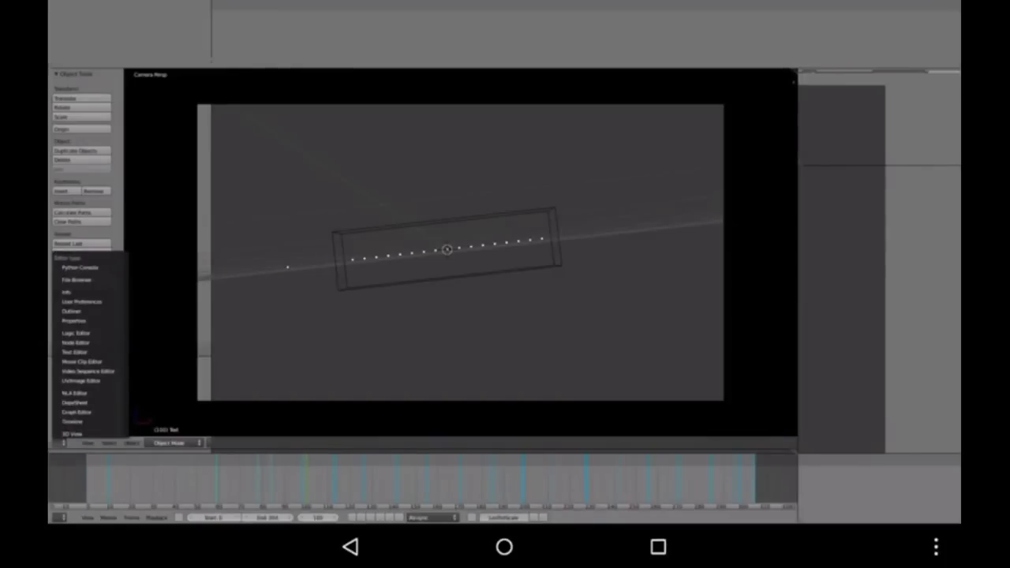
{"action": "key", "text": "Escape"}
{"action": "left_click", "coordinate": [60, 443]}
{"action": "left_click", "coordinate": [89, 352]}
{"action": "left_click", "coordinate": [90, 352]}
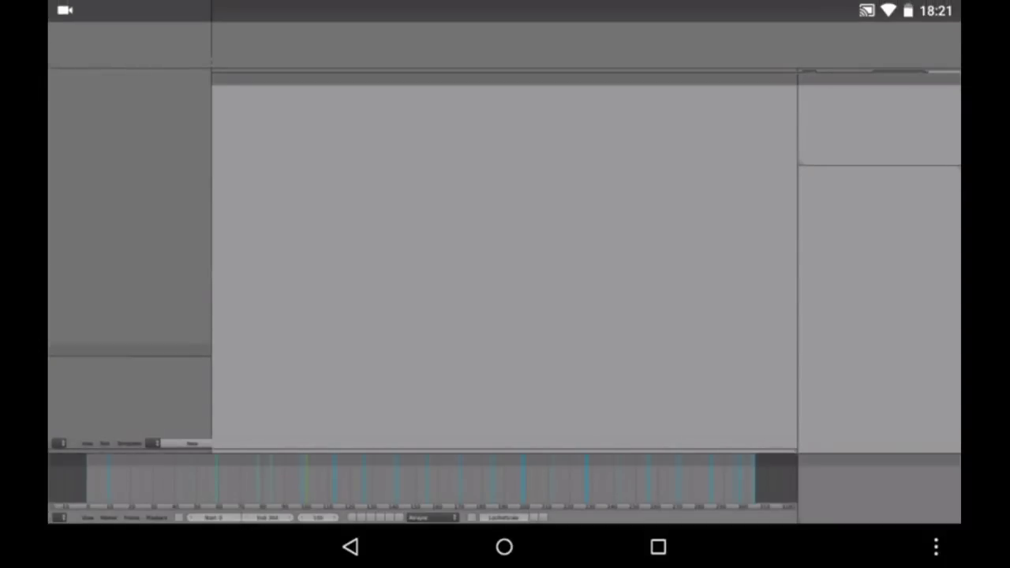
Step: Draw a green arrow across the Text Editor, switch the pen colour to blue, then clear the drawing
{"action": "left_click_drag", "start_coordinate": [505, 8], "coordinate": [505, 237]}
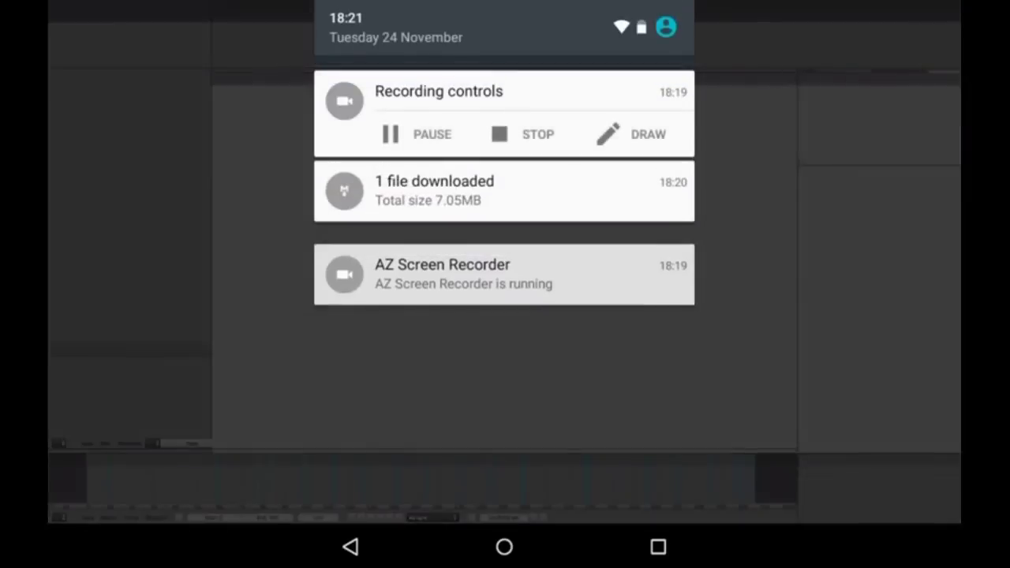
{"action": "left_click_drag", "start_coordinate": [672, 331], "coordinate": [671, 95]}
{"action": "mouse_move", "coordinate": [726, 374]}
{"action": "left_mouse_down"}
{"action": "mouse_move", "coordinate": [582, 280]}
{"action": "mouse_move", "coordinate": [458, 219]}
{"action": "mouse_move", "coordinate": [654, 263]}
{"action": "mouse_move", "coordinate": [679, 371]}
{"action": "mouse_move", "coordinate": [569, 399]}
{"action": "left_mouse_up"}
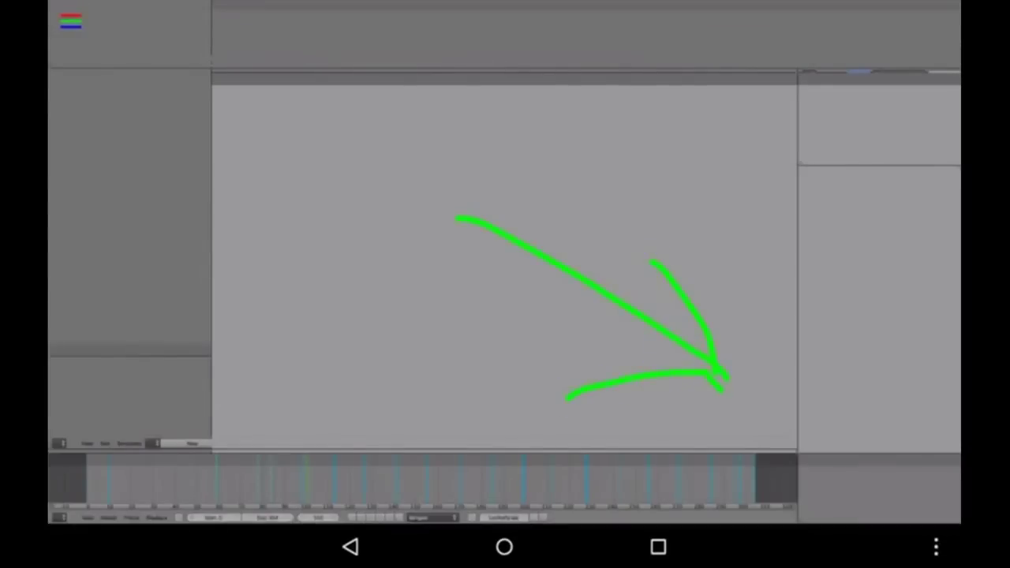
{"action": "left_click", "coordinate": [70, 22]}
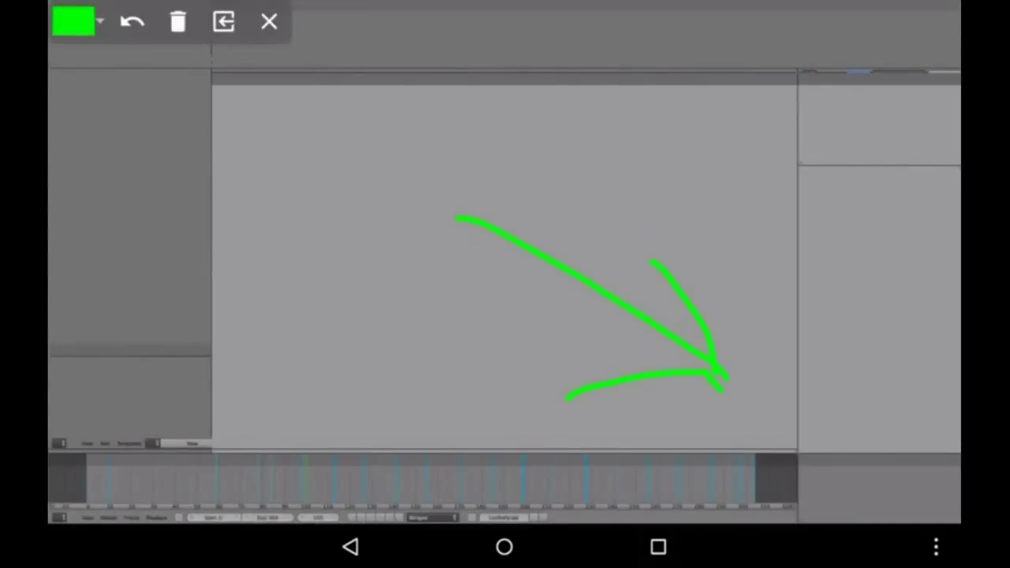
{"action": "left_click", "coordinate": [73, 21]}
{"action": "left_click", "coordinate": [74, 135]}
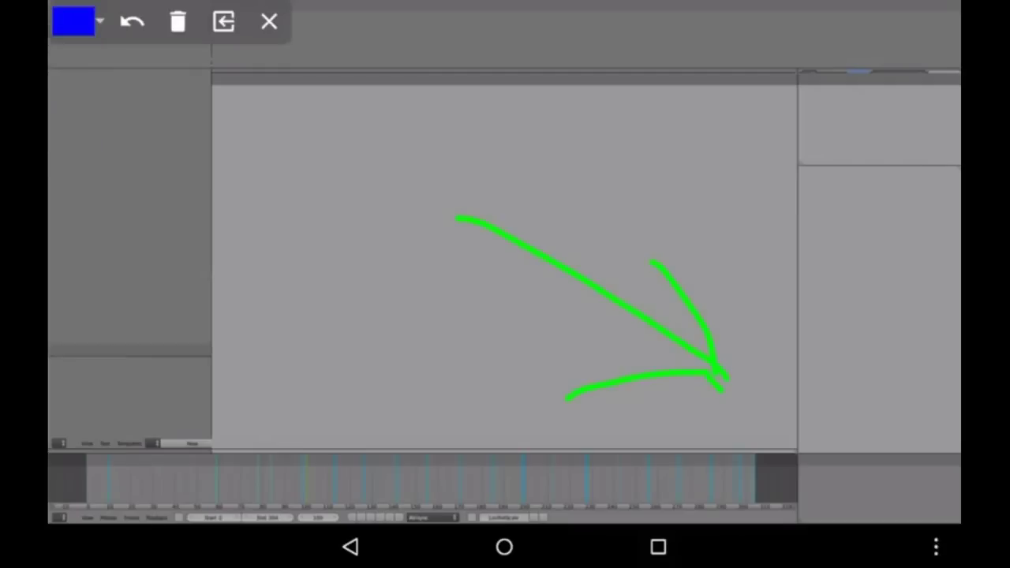
{"action": "left_click", "coordinate": [269, 21]}
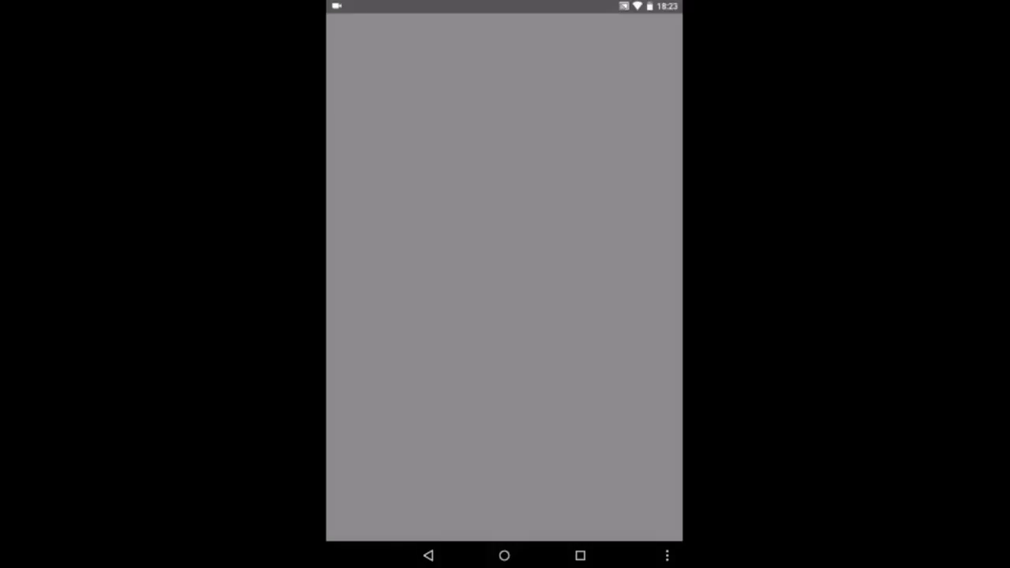
Step: Handwrite 'Now Press What' in blue over the Blender screen
{"action": "left_click_drag", "start_coordinate": [506, 4], "coordinate": [506, 315]}
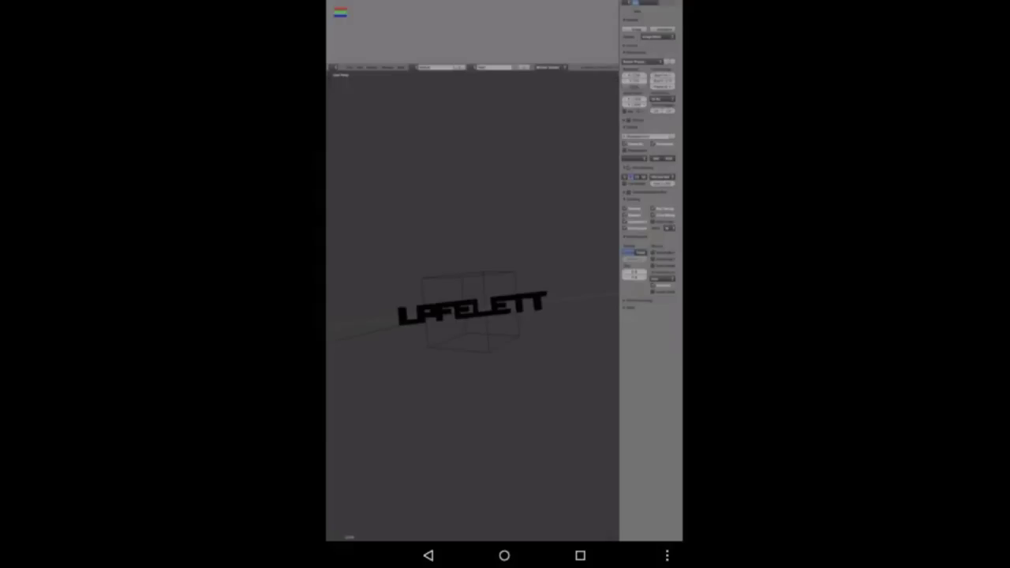
{"action": "mouse_move", "coordinate": [370, 190]}
{"action": "left_mouse_down"}
{"action": "mouse_move", "coordinate": [428, 137]}
{"action": "mouse_move", "coordinate": [430, 192]}
{"action": "left_mouse_up"}
{"action": "mouse_move", "coordinate": [472, 155]}
{"action": "left_mouse_down"}
{"action": "mouse_move", "coordinate": [498, 191]}
{"action": "mouse_move", "coordinate": [527, 150]}
{"action": "left_mouse_up"}
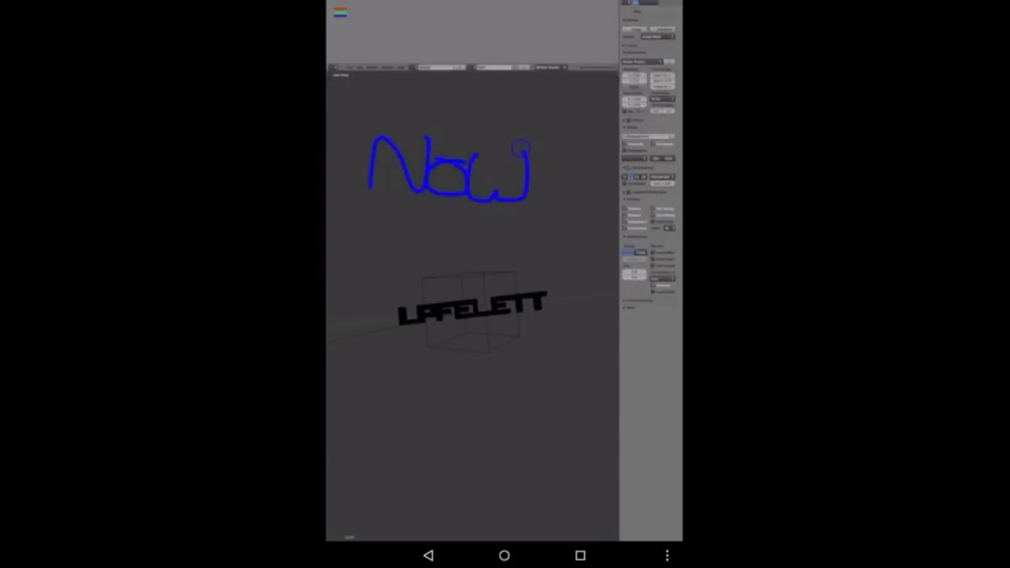
{"action": "mouse_move", "coordinate": [357, 234]}
{"action": "left_mouse_down"}
{"action": "mouse_move", "coordinate": [357, 285]}
{"action": "mouse_move", "coordinate": [396, 292]}
{"action": "mouse_move", "coordinate": [412, 261]}
{"action": "mouse_move", "coordinate": [464, 298]}
{"action": "left_mouse_up"}
{"action": "left_click_drag", "start_coordinate": [514, 259], "coordinate": [488, 293]}
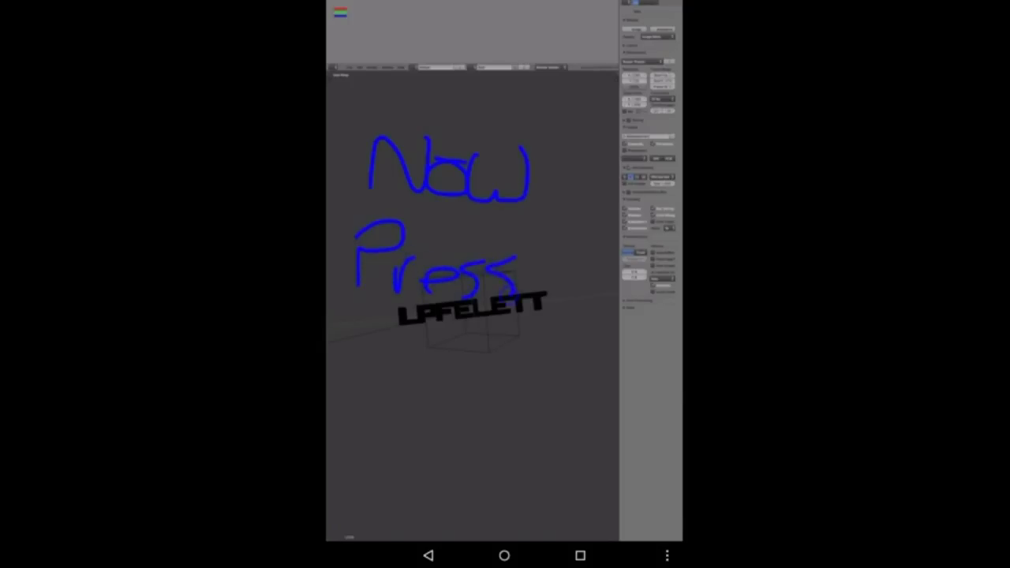
{"action": "mouse_move", "coordinate": [352, 339]}
{"action": "left_mouse_down"}
{"action": "mouse_move", "coordinate": [357, 375]}
{"action": "mouse_move", "coordinate": [406, 343]}
{"action": "mouse_move", "coordinate": [417, 376]}
{"action": "mouse_move", "coordinate": [451, 376]}
{"action": "left_mouse_up"}
{"action": "mouse_move", "coordinate": [454, 357]}
{"action": "left_mouse_down"}
{"action": "mouse_move", "coordinate": [478, 355]}
{"action": "mouse_move", "coordinate": [496, 377]}
{"action": "left_mouse_up"}
{"action": "left_click_drag", "start_coordinate": [513, 332], "coordinate": [511, 369]}
{"action": "left_click_drag", "start_coordinate": [526, 341], "coordinate": [476, 345]}
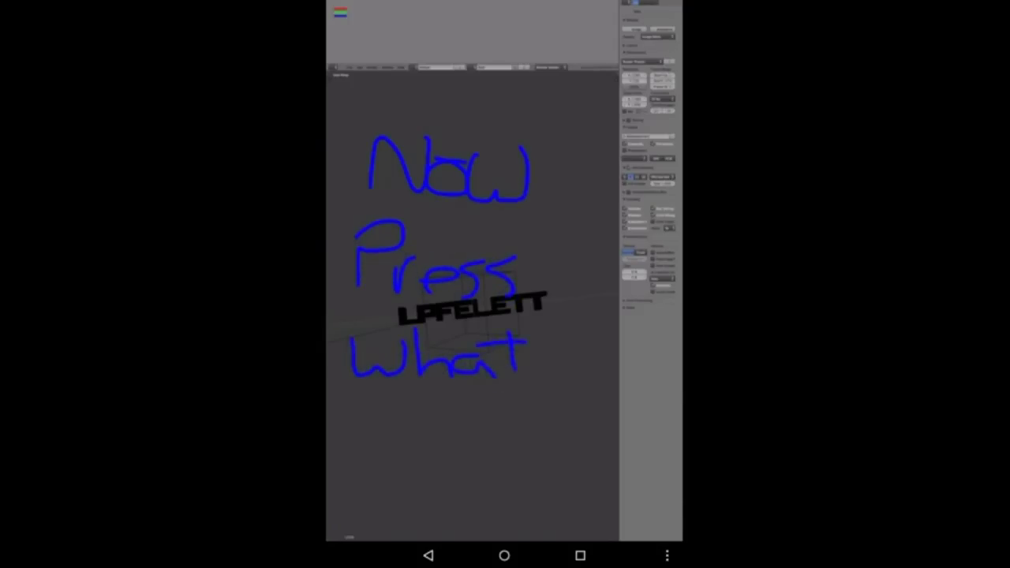
Step: Finish the note with 'I Press', then clear the handwriting
{"action": "mouse_move", "coordinate": [567, 341]}
{"action": "left_mouse_down"}
{"action": "mouse_move", "coordinate": [565, 396]}
{"action": "mouse_move", "coordinate": [518, 412]}
{"action": "left_mouse_up"}
{"action": "left_click_drag", "start_coordinate": [534, 343], "coordinate": [579, 338]}
{"action": "mouse_move", "coordinate": [363, 426]}
{"action": "left_mouse_down"}
{"action": "mouse_move", "coordinate": [417, 424]}
{"action": "mouse_move", "coordinate": [373, 439]}
{"action": "left_mouse_up"}
{"action": "left_click_drag", "start_coordinate": [372, 426], "coordinate": [376, 485]}
{"action": "mouse_move", "coordinate": [417, 458]}
{"action": "left_mouse_down"}
{"action": "mouse_move", "coordinate": [418, 480]}
{"action": "mouse_move", "coordinate": [438, 450]}
{"action": "mouse_move", "coordinate": [496, 488]}
{"action": "left_mouse_up"}
{"action": "left_click_drag", "start_coordinate": [520, 451], "coordinate": [499, 484]}
{"action": "left_click_drag", "start_coordinate": [554, 447], "coordinate": [535, 482]}
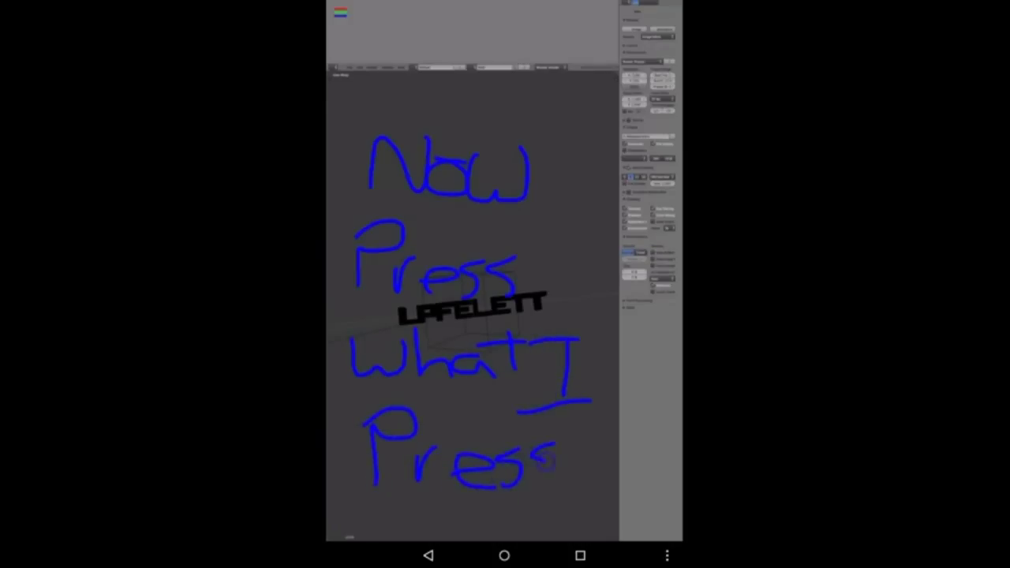
{"action": "left_click", "coordinate": [341, 11]}
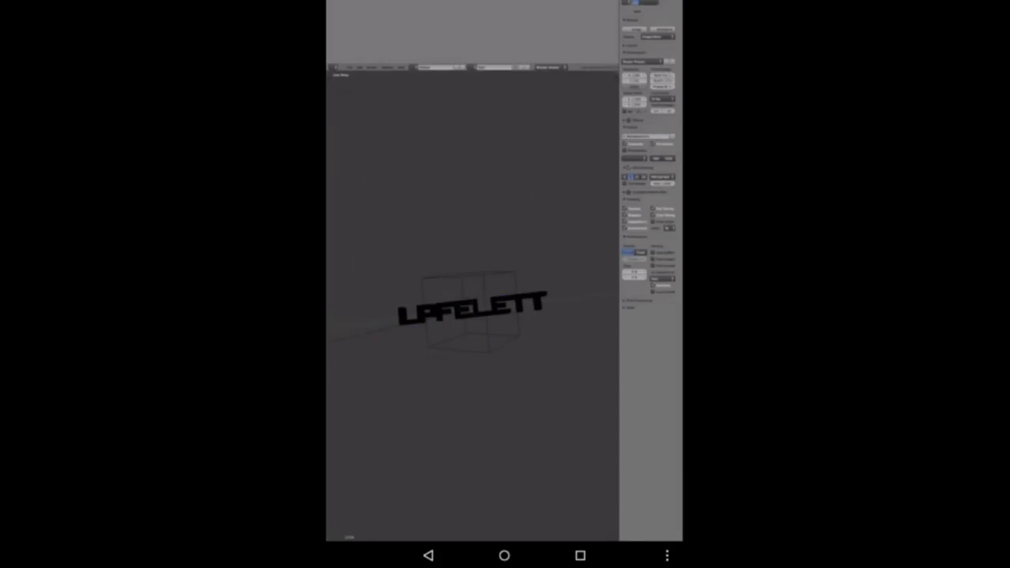
Step: Render the scene with F12, then change a dimension setting and the output format option
{"action": "key", "text": "F12"}
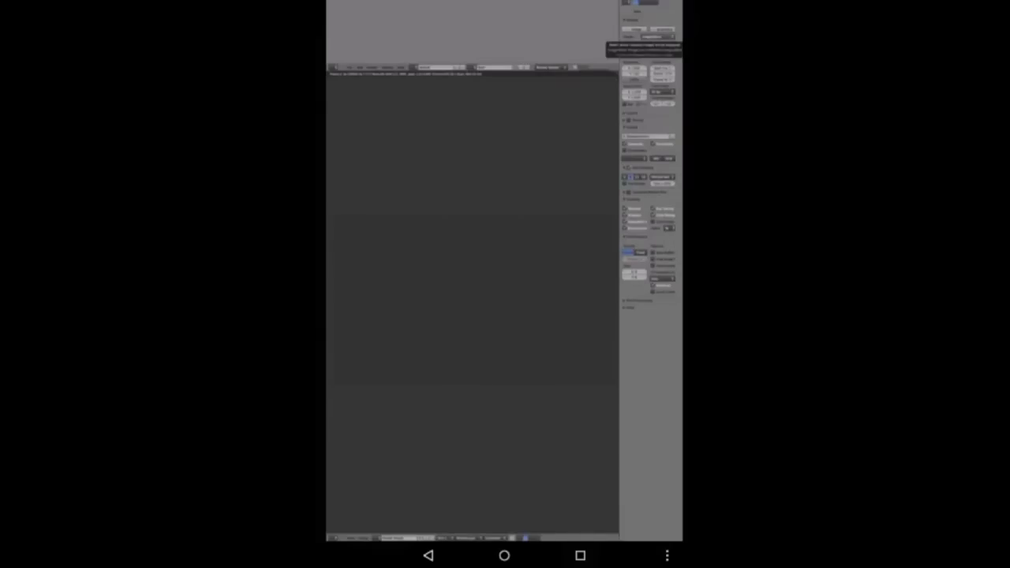
{"action": "left_click", "coordinate": [659, 36]}
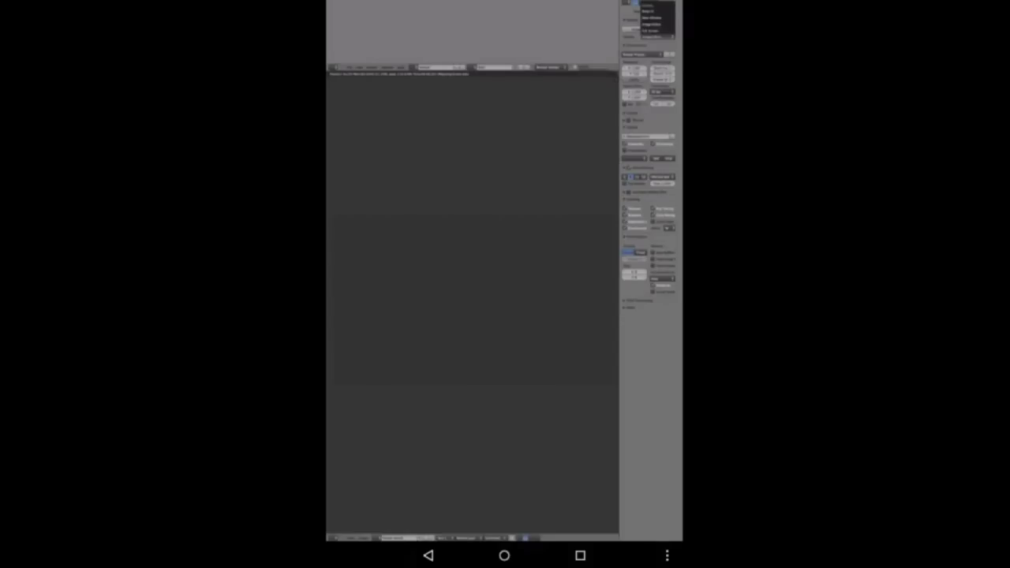
{"action": "left_click", "coordinate": [652, 17]}
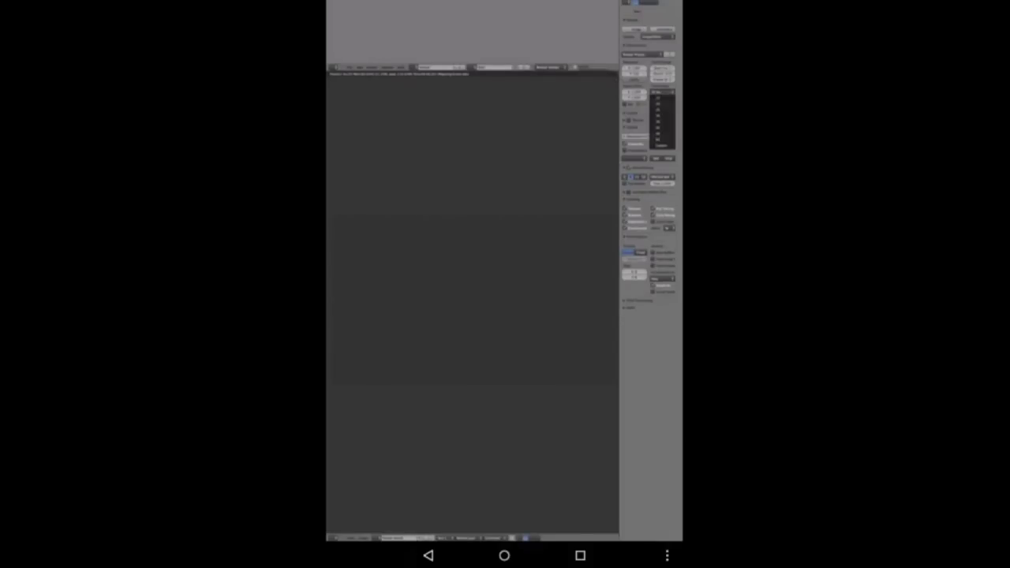
{"action": "left_click", "coordinate": [661, 118]}
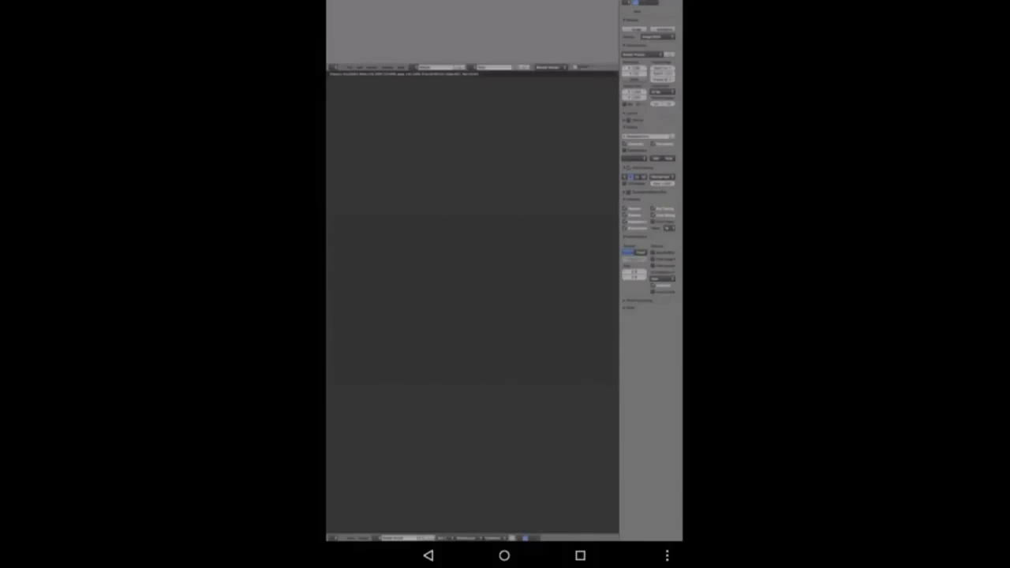
{"action": "left_click", "coordinate": [667, 228]}
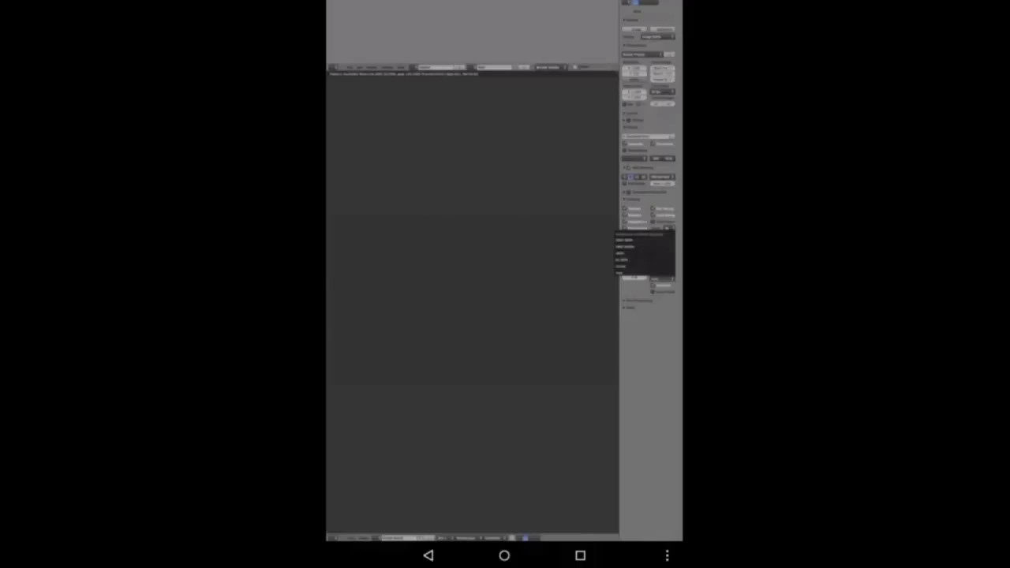
{"action": "left_click", "coordinate": [624, 253]}
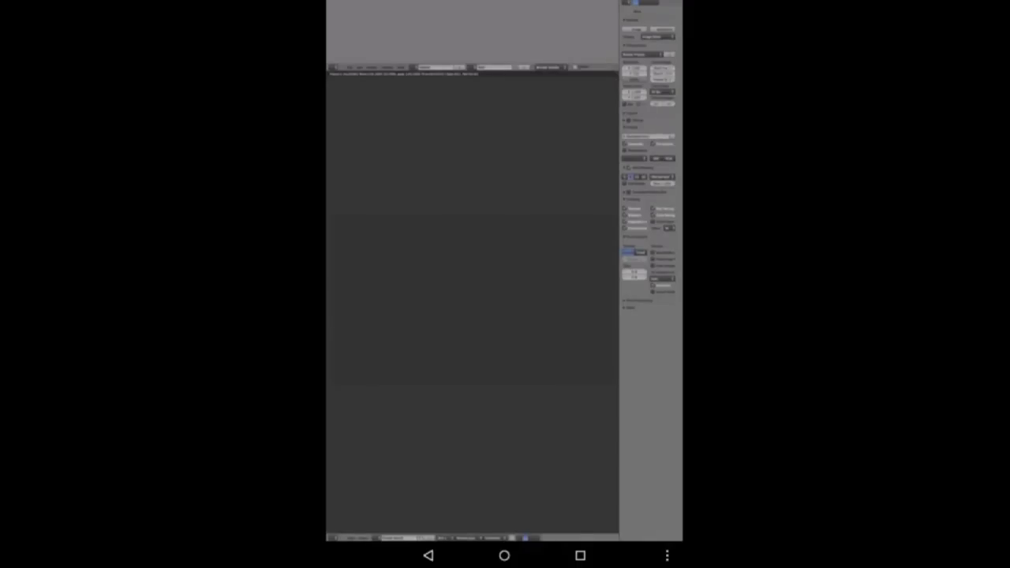
Step: Scribble a short blue note over the render result, then clear it and exit draw mode
{"action": "left_click_drag", "start_coordinate": [474, 4], "coordinate": [474, 237]}
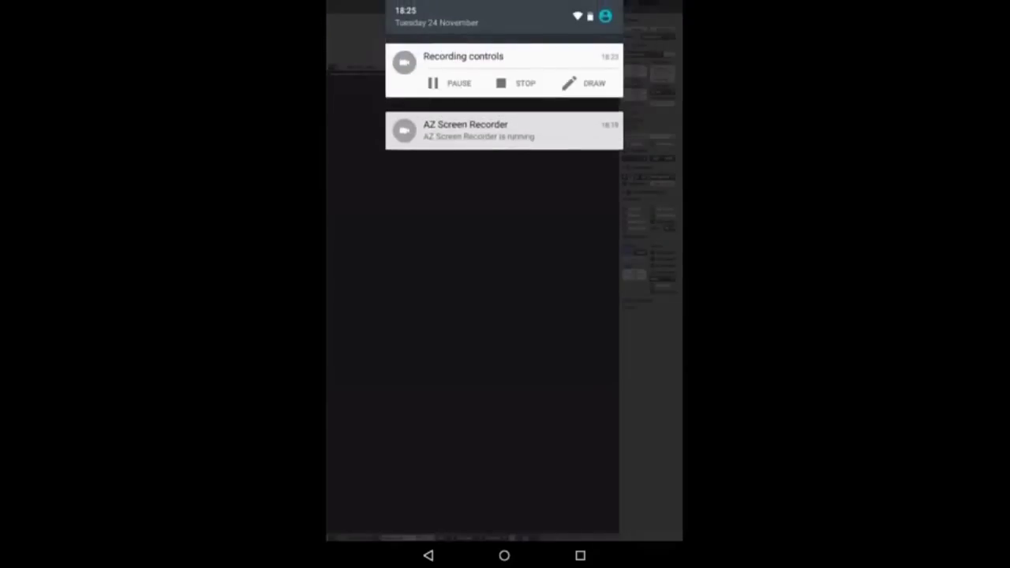
{"action": "left_click_drag", "start_coordinate": [473, 316], "coordinate": [474, 39]}
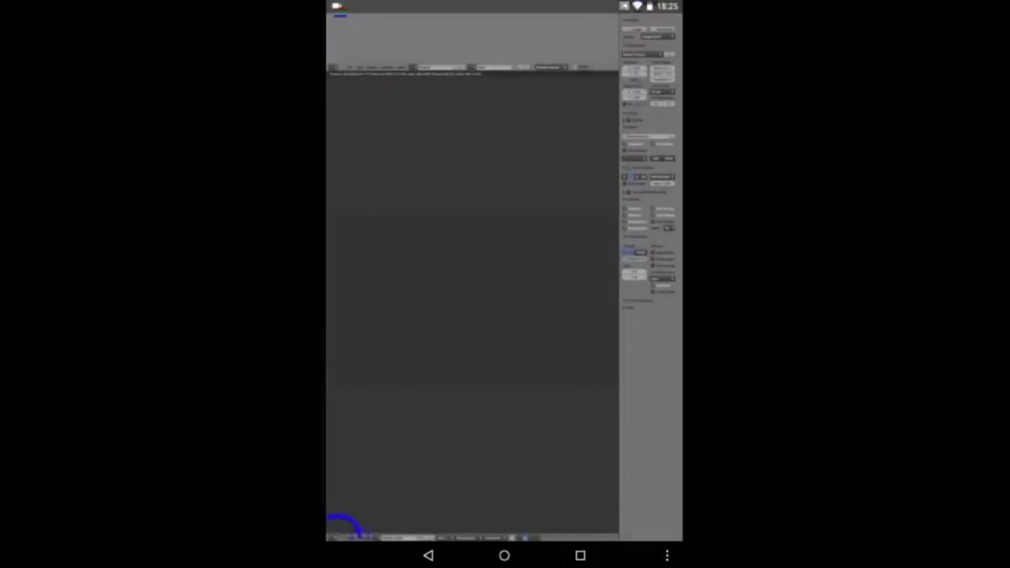
{"action": "left_click_drag", "start_coordinate": [378, 229], "coordinate": [425, 320]}
{"action": "mouse_move", "coordinate": [425, 296]}
{"action": "left_mouse_down"}
{"action": "mouse_move", "coordinate": [458, 294]}
{"action": "mouse_move", "coordinate": [463, 338]}
{"action": "mouse_move", "coordinate": [473, 278]}
{"action": "mouse_move", "coordinate": [493, 329]}
{"action": "mouse_move", "coordinate": [517, 335]}
{"action": "left_mouse_up"}
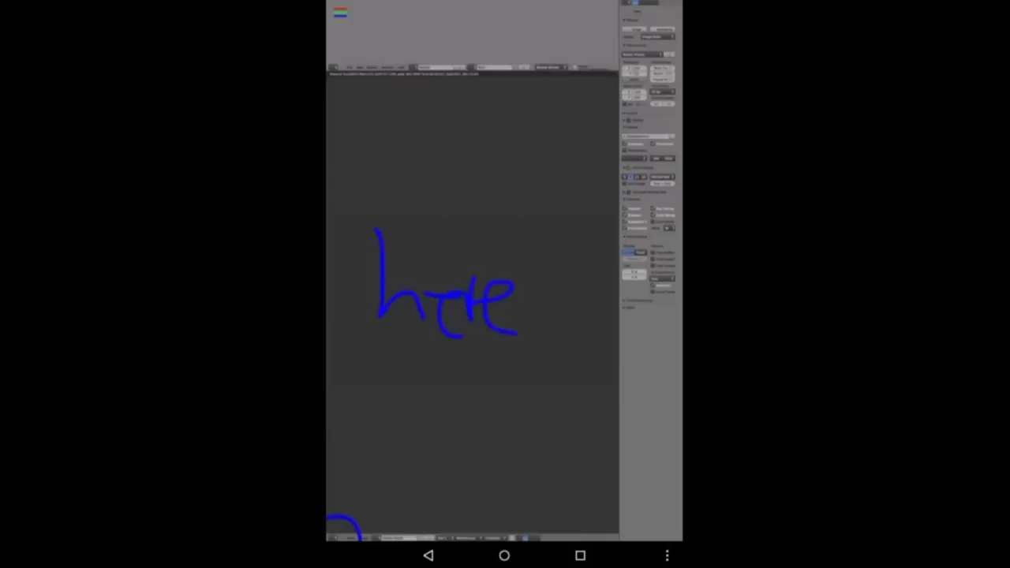
{"action": "left_click", "coordinate": [464, 12]}
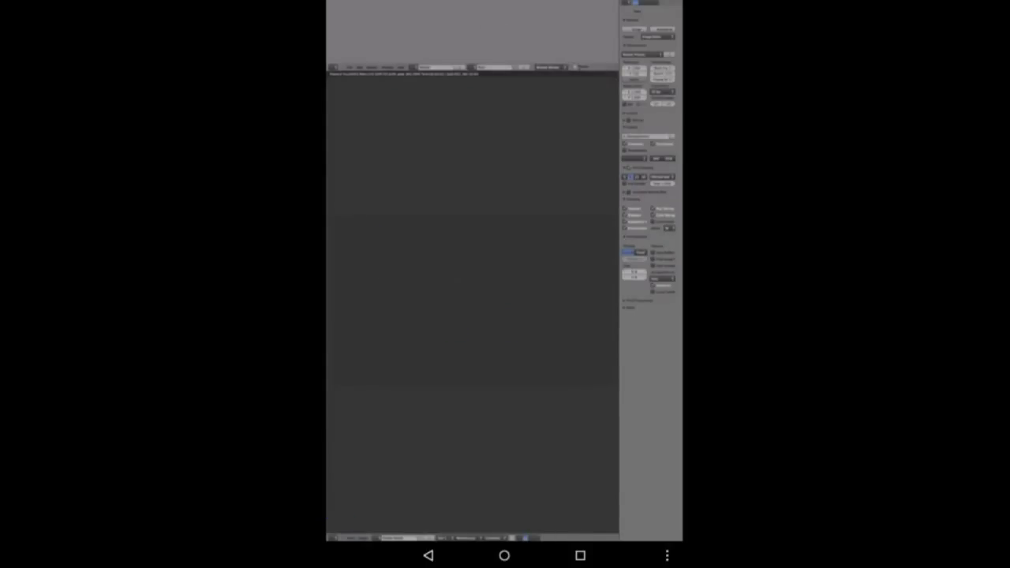
{"action": "left_click", "coordinate": [333, 538]}
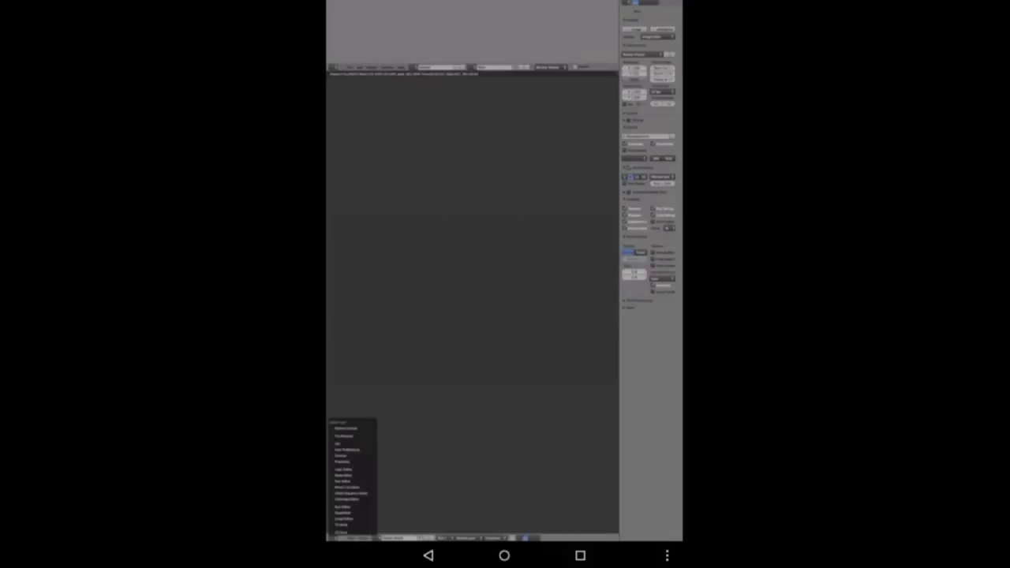
Step: Switch the main area from the blank render result back to the Text Editor
{"action": "left_click", "coordinate": [352, 481]}
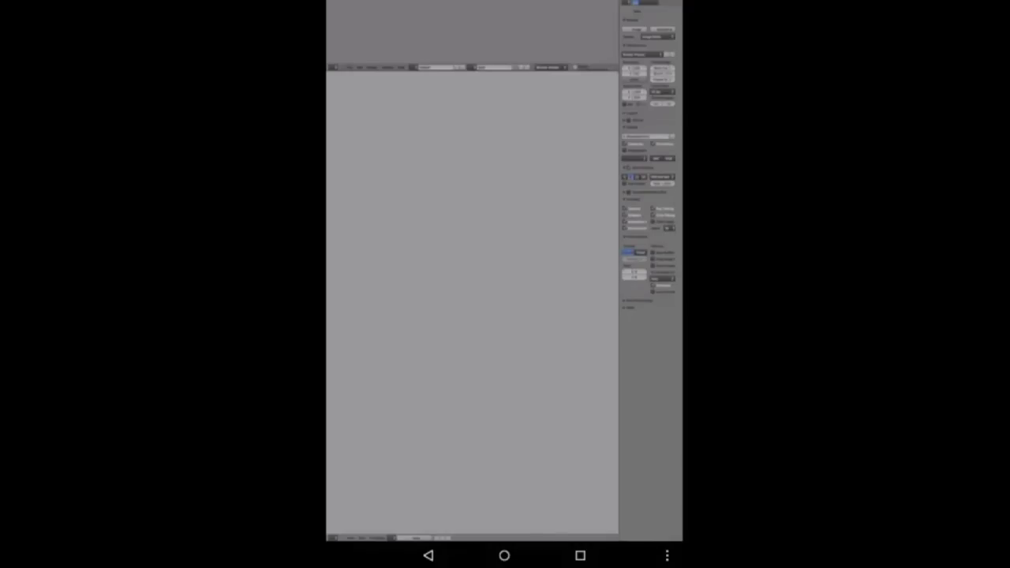
{"action": "left_click_drag", "start_coordinate": [473, 2], "coordinate": [474, 237]}
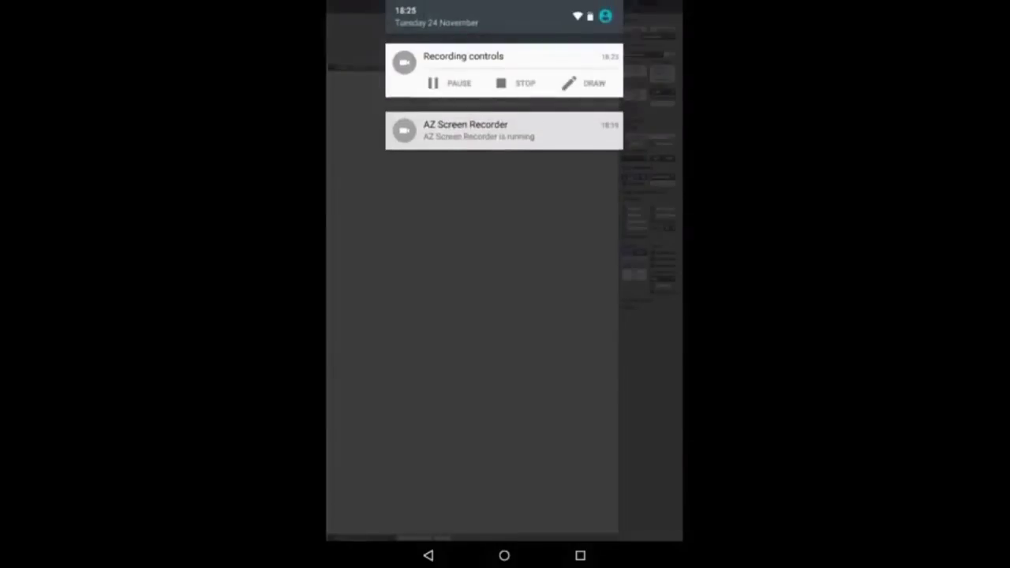
{"action": "left_click_drag", "start_coordinate": [474, 316], "coordinate": [473, 40]}
{"action": "mouse_move", "coordinate": [345, 147]}
{"action": "left_mouse_down"}
{"action": "mouse_move", "coordinate": [404, 208]}
{"action": "mouse_move", "coordinate": [431, 155]}
{"action": "mouse_move", "coordinate": [437, 210]}
{"action": "mouse_move", "coordinate": [478, 220]}
{"action": "mouse_move", "coordinate": [499, 210]}
{"action": "left_mouse_up"}
{"action": "left_click", "coordinate": [482, 156]}
{"action": "left_click_drag", "start_coordinate": [502, 144], "coordinate": [537, 215]}
{"action": "left_click_drag", "start_coordinate": [494, 187], "coordinate": [535, 173]}
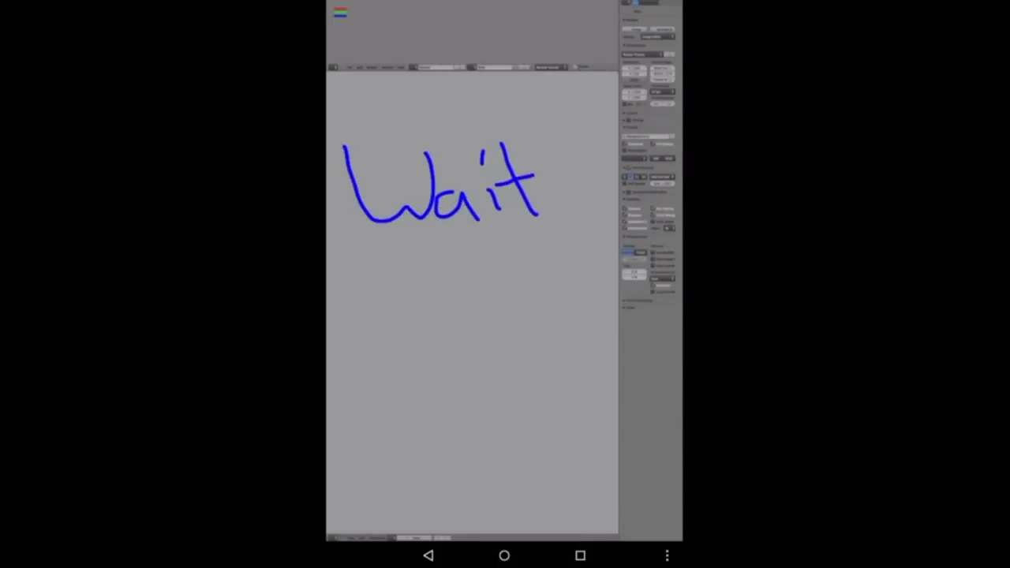
{"action": "left_click_drag", "start_coordinate": [542, 209], "coordinate": [602, 210]}
{"action": "left_click", "coordinate": [341, 12]}
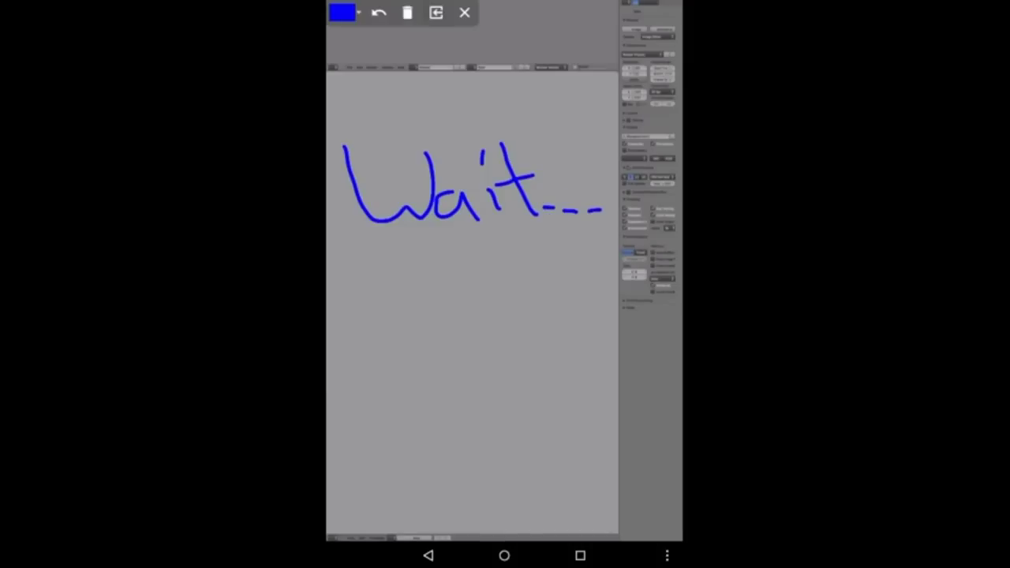
{"action": "left_click", "coordinate": [464, 12]}
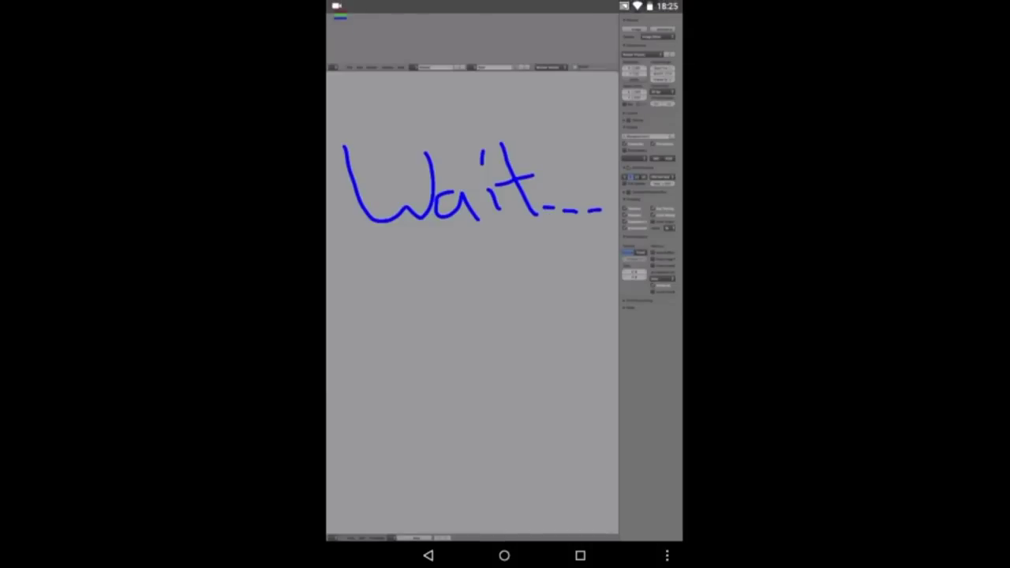
{"action": "left_click", "coordinate": [341, 12]}
{"action": "left_click", "coordinate": [408, 13]}
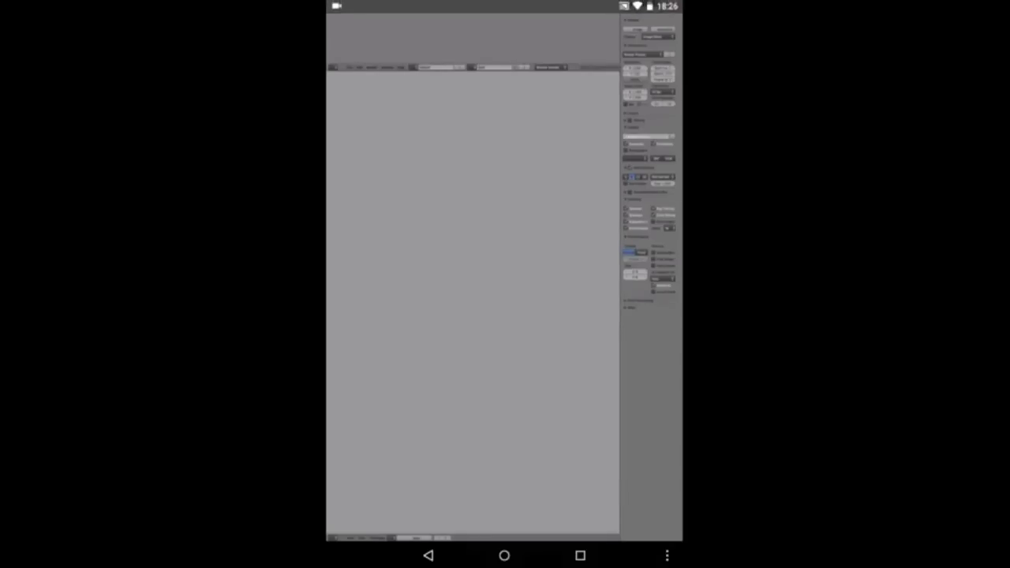
{"action": "left_click_drag", "start_coordinate": [506, 4], "coordinate": [506, 158]}
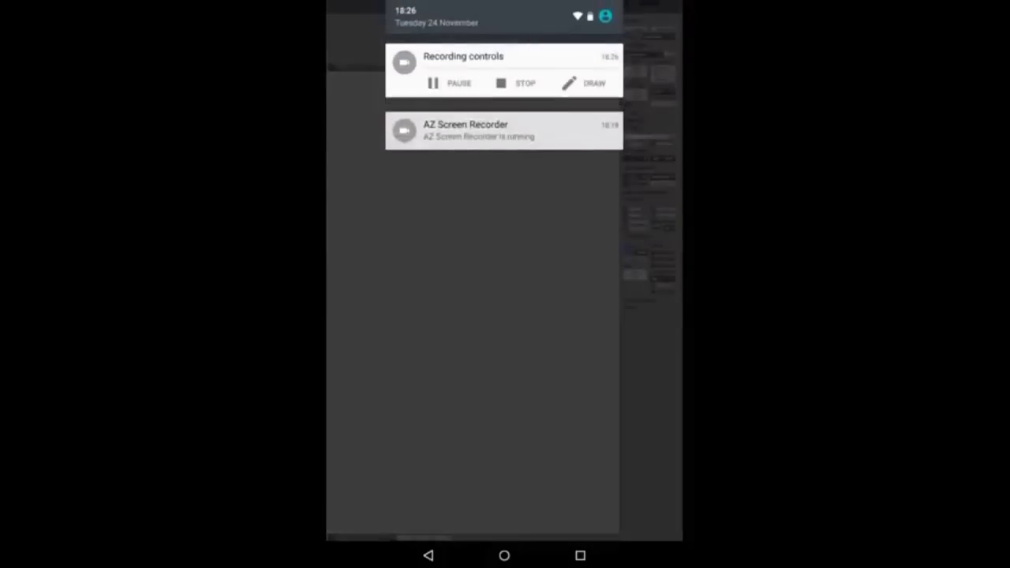
{"action": "left_click", "coordinate": [514, 82]}
{"action": "mouse_move", "coordinate": [670, 126]}
{"action": "left_mouse_down"}
{"action": "mouse_move", "coordinate": [672, 142]}
{"action": "mouse_move", "coordinate": [663, 124]}
{"action": "left_mouse_up"}
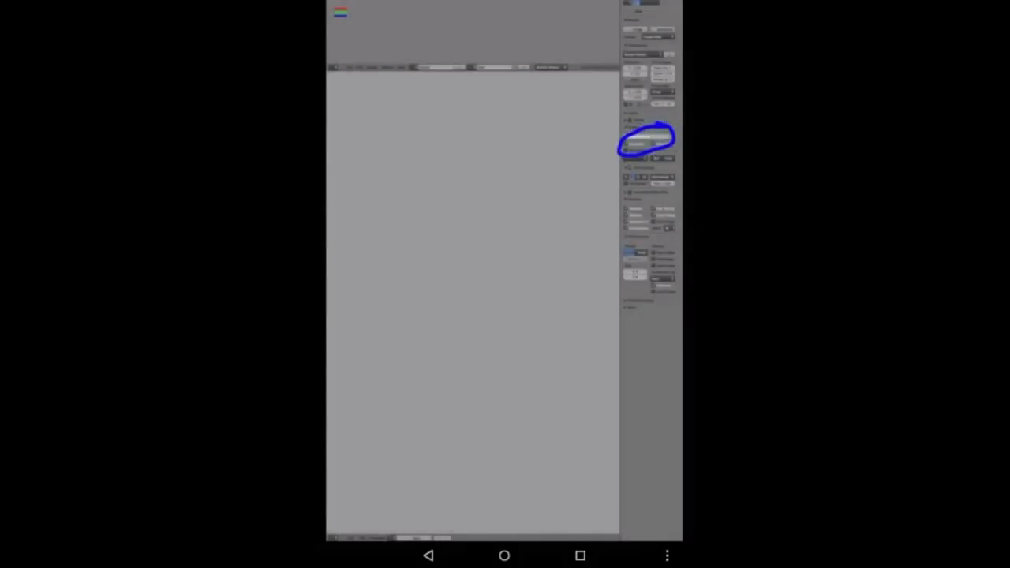
{"action": "left_click", "coordinate": [339, 12]}
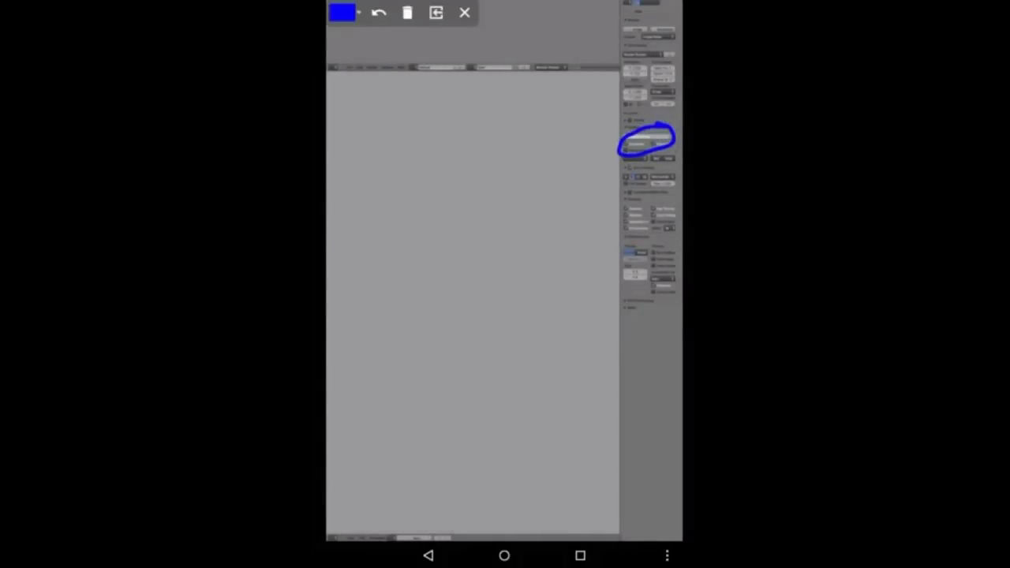
{"action": "left_click", "coordinate": [465, 12]}
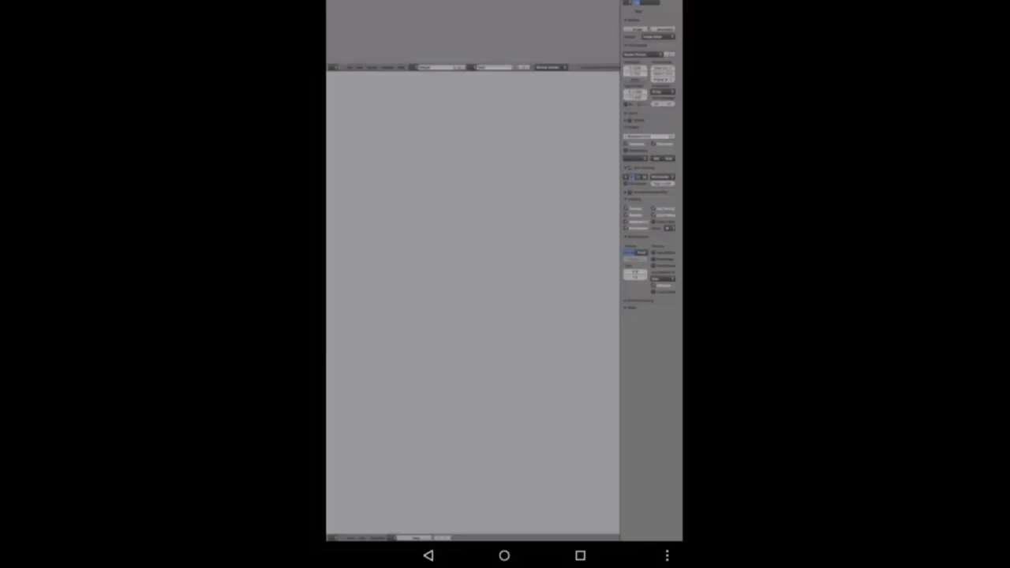
{"action": "left_click_drag", "start_coordinate": [505, 2], "coordinate": [505, 316]}
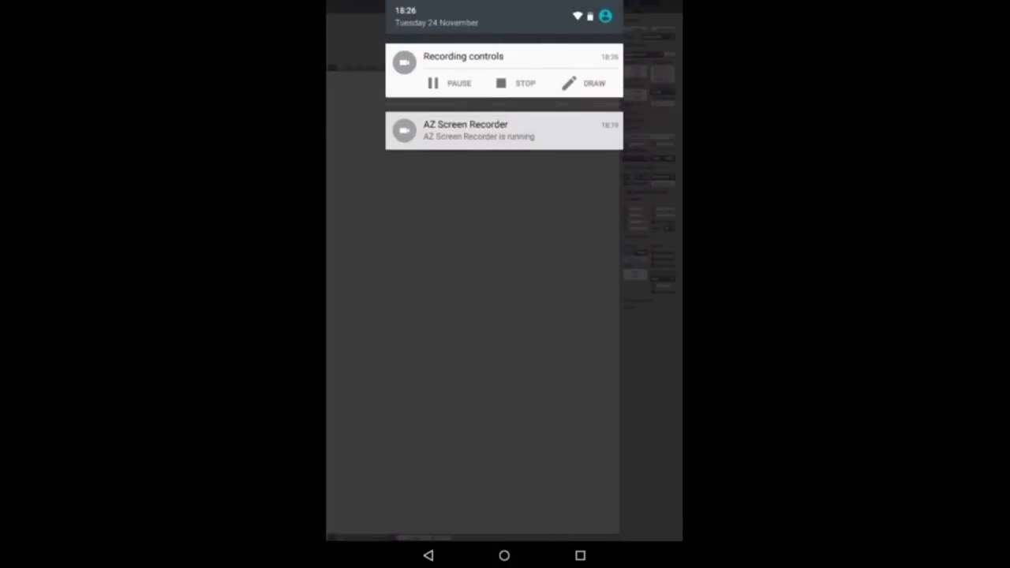
{"action": "left_click", "coordinate": [583, 83]}
{"action": "mouse_move", "coordinate": [673, 124]}
{"action": "left_mouse_down"}
{"action": "mouse_move", "coordinate": [621, 140]}
{"action": "mouse_move", "coordinate": [655, 146]}
{"action": "mouse_move", "coordinate": [672, 124]}
{"action": "left_mouse_up"}
{"action": "mouse_move", "coordinate": [361, 108]}
{"action": "left_mouse_down"}
{"action": "mouse_move", "coordinate": [361, 173]}
{"action": "mouse_move", "coordinate": [431, 153]}
{"action": "mouse_move", "coordinate": [457, 179]}
{"action": "mouse_move", "coordinate": [492, 129]}
{"action": "mouse_move", "coordinate": [517, 173]}
{"action": "mouse_move", "coordinate": [534, 175]}
{"action": "left_mouse_up"}
{"action": "left_click_drag", "start_coordinate": [356, 207], "coordinate": [365, 269]}
{"action": "mouse_move", "coordinate": [348, 237]}
{"action": "left_mouse_down"}
{"action": "mouse_move", "coordinate": [458, 251]}
{"action": "mouse_move", "coordinate": [490, 211]}
{"action": "mouse_move", "coordinate": [500, 260]}
{"action": "left_mouse_up"}
{"action": "left_click_drag", "start_coordinate": [510, 226], "coordinate": [471, 232]}
{"action": "left_click_drag", "start_coordinate": [513, 197], "coordinate": [518, 254]}
{"action": "mouse_move", "coordinate": [348, 293]}
{"action": "left_mouse_down"}
{"action": "mouse_move", "coordinate": [415, 293]}
{"action": "mouse_move", "coordinate": [403, 330]}
{"action": "mouse_move", "coordinate": [494, 324]}
{"action": "mouse_move", "coordinate": [528, 298]}
{"action": "mouse_move", "coordinate": [558, 324]}
{"action": "left_mouse_up"}
{"action": "mouse_move", "coordinate": [357, 347]}
{"action": "left_mouse_down"}
{"action": "mouse_move", "coordinate": [400, 344]}
{"action": "mouse_move", "coordinate": [354, 394]}
{"action": "left_mouse_up"}
{"action": "mouse_move", "coordinate": [433, 347]}
{"action": "left_mouse_down"}
{"action": "mouse_move", "coordinate": [487, 377]}
{"action": "mouse_move", "coordinate": [575, 382]}
{"action": "left_mouse_up"}
{"action": "left_click_drag", "start_coordinate": [586, 316], "coordinate": [594, 381]}
{"action": "left_click_drag", "start_coordinate": [612, 342], "coordinate": [614, 366]}
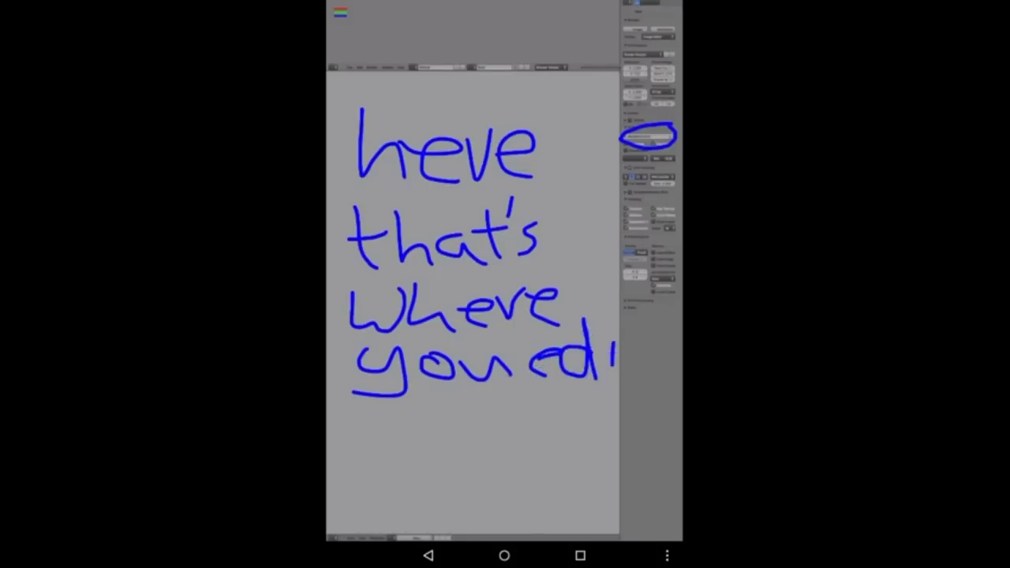
{"action": "left_click_drag", "start_coordinate": [602, 292], "coordinate": [619, 371]}
{"action": "left_click_drag", "start_coordinate": [617, 332], "coordinate": [642, 325]}
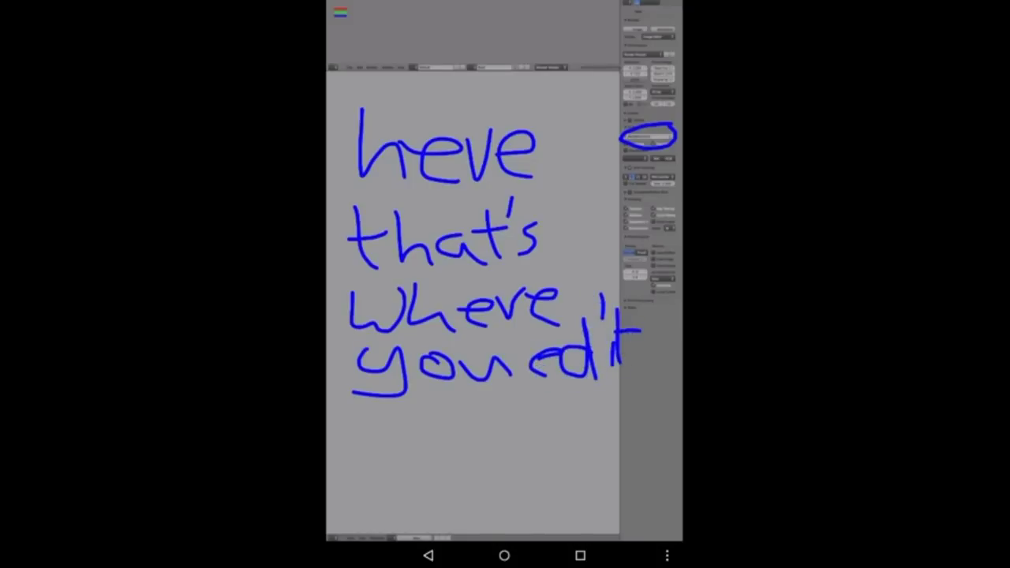
{"action": "left_click_drag", "start_coordinate": [377, 433], "coordinate": [395, 475]}
{"action": "mouse_move", "coordinate": [368, 450]}
{"action": "left_mouse_down"}
{"action": "mouse_move", "coordinate": [429, 447]}
{"action": "mouse_move", "coordinate": [465, 472]}
{"action": "left_mouse_up"}
{"action": "mouse_move", "coordinate": [488, 439]}
{"action": "left_mouse_down"}
{"action": "mouse_move", "coordinate": [476, 464]}
{"action": "mouse_move", "coordinate": [494, 466]}
{"action": "left_mouse_up"}
{"action": "mouse_move", "coordinate": [483, 400]}
{"action": "left_mouse_down"}
{"action": "mouse_move", "coordinate": [515, 458]}
{"action": "mouse_move", "coordinate": [517, 417]}
{"action": "mouse_move", "coordinate": [535, 419]}
{"action": "left_mouse_up"}
{"action": "left_click", "coordinate": [540, 453]}
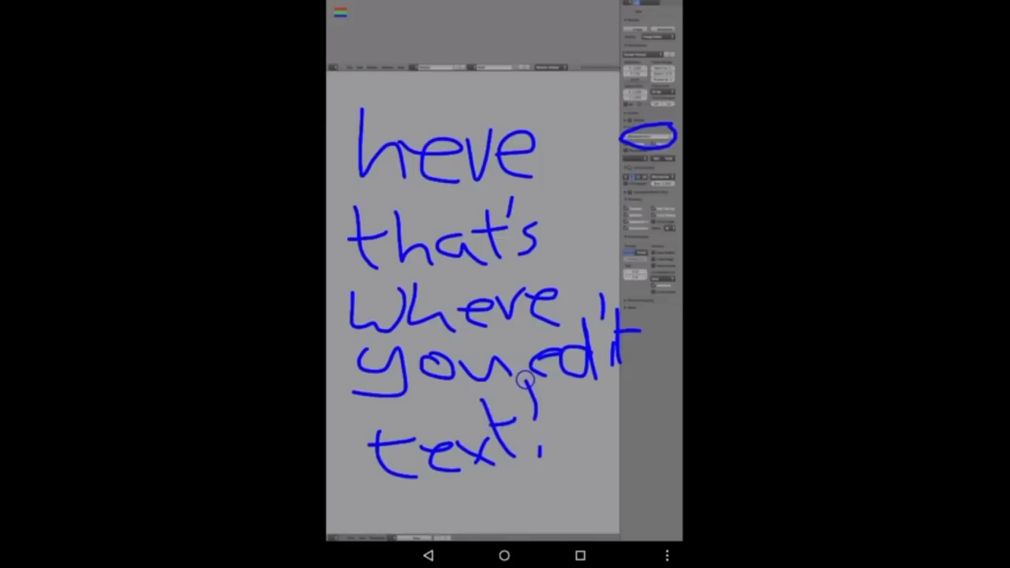
{"action": "left_click", "coordinate": [407, 13]}
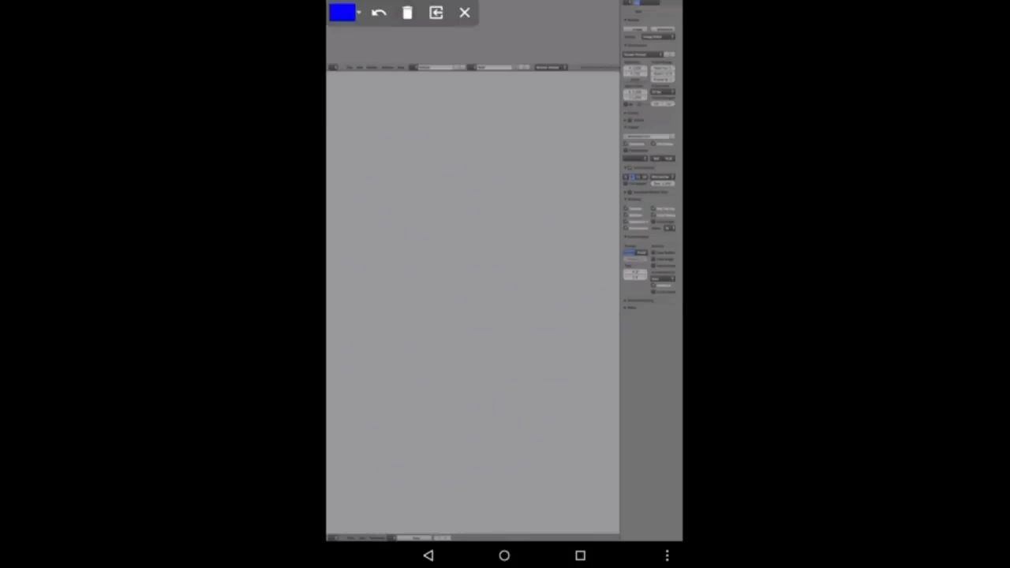
Step: Handwrite 'also you need keyboard' in blue over the Text Editor
{"action": "mouse_move", "coordinate": [370, 135]}
{"action": "left_mouse_down"}
{"action": "mouse_move", "coordinate": [361, 173]}
{"action": "mouse_move", "coordinate": [390, 185]}
{"action": "left_mouse_up"}
{"action": "left_click_drag", "start_coordinate": [397, 120], "coordinate": [392, 188]}
{"action": "left_click_drag", "start_coordinate": [443, 147], "coordinate": [441, 191]}
{"action": "mouse_move", "coordinate": [489, 161]}
{"action": "left_mouse_down"}
{"action": "mouse_move", "coordinate": [485, 173]}
{"action": "mouse_move", "coordinate": [530, 176]}
{"action": "mouse_move", "coordinate": [498, 206]}
{"action": "left_mouse_up"}
{"action": "left_click_drag", "start_coordinate": [557, 153], "coordinate": [611, 180]}
{"action": "mouse_move", "coordinate": [374, 294]}
{"action": "left_mouse_down"}
{"action": "mouse_move", "coordinate": [429, 253]}
{"action": "mouse_move", "coordinate": [469, 262]}
{"action": "mouse_move", "coordinate": [467, 280]}
{"action": "mouse_move", "coordinate": [508, 270]}
{"action": "left_mouse_up"}
{"action": "mouse_move", "coordinate": [511, 230]}
{"action": "left_mouse_down"}
{"action": "mouse_move", "coordinate": [514, 271]}
{"action": "mouse_move", "coordinate": [576, 280]}
{"action": "left_mouse_up"}
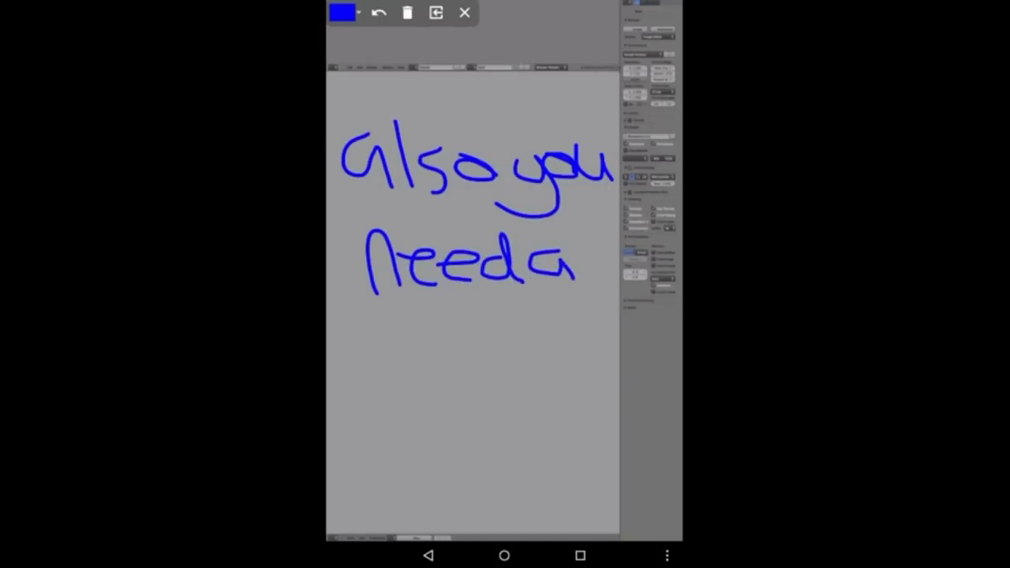
{"action": "mouse_move", "coordinate": [361, 324]}
{"action": "left_mouse_down"}
{"action": "mouse_move", "coordinate": [362, 368]}
{"action": "mouse_move", "coordinate": [456, 362]}
{"action": "mouse_move", "coordinate": [416, 394]}
{"action": "left_mouse_up"}
{"action": "mouse_move", "coordinate": [465, 323]}
{"action": "left_mouse_down"}
{"action": "mouse_move", "coordinate": [474, 369]}
{"action": "mouse_move", "coordinate": [523, 352]}
{"action": "mouse_move", "coordinate": [544, 330]}
{"action": "mouse_move", "coordinate": [534, 356]}
{"action": "mouse_move", "coordinate": [542, 339]}
{"action": "mouse_move", "coordinate": [571, 356]}
{"action": "mouse_move", "coordinate": [588, 347]}
{"action": "left_mouse_up"}
{"action": "left_click_drag", "start_coordinate": [598, 298], "coordinate": [610, 356]}
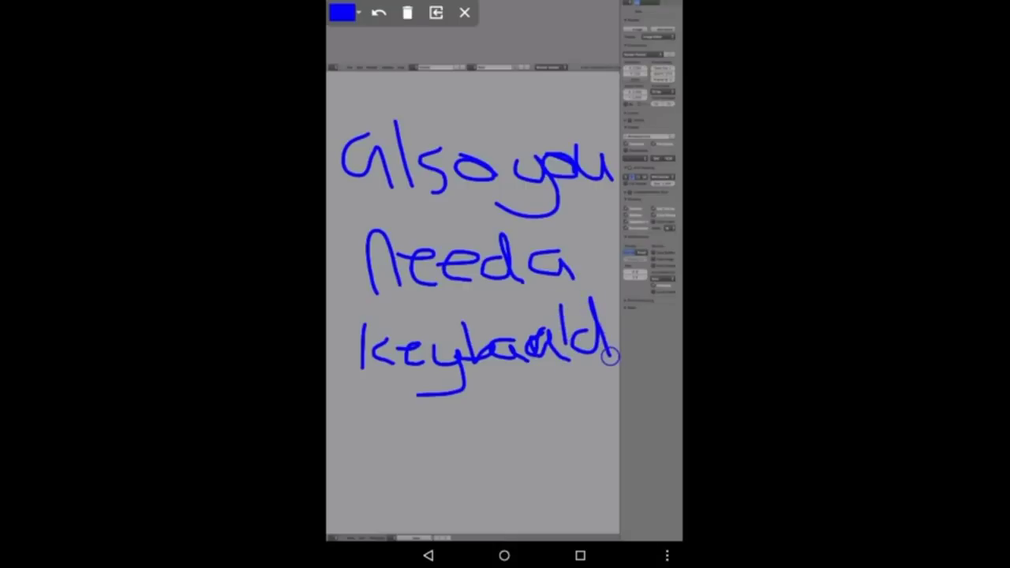
Step: Continue the note with 'keyboard for it to work!'
{"action": "mouse_move", "coordinate": [360, 127]}
{"action": "left_mouse_down"}
{"action": "mouse_move", "coordinate": [359, 168]}
{"action": "mouse_move", "coordinate": [416, 158]}
{"action": "mouse_move", "coordinate": [420, 170]}
{"action": "mouse_move", "coordinate": [468, 155]}
{"action": "mouse_move", "coordinate": [431, 206]}
{"action": "left_mouse_up"}
{"action": "mouse_move", "coordinate": [463, 117]}
{"action": "left_mouse_down"}
{"action": "mouse_move", "coordinate": [505, 151]}
{"action": "mouse_move", "coordinate": [479, 169]}
{"action": "mouse_move", "coordinate": [557, 152]}
{"action": "mouse_move", "coordinate": [575, 166]}
{"action": "mouse_move", "coordinate": [593, 139]}
{"action": "mouse_move", "coordinate": [605, 163]}
{"action": "left_mouse_up"}
{"action": "mouse_move", "coordinate": [357, 286]}
{"action": "left_mouse_down"}
{"action": "mouse_move", "coordinate": [356, 221]}
{"action": "mouse_move", "coordinate": [394, 214]}
{"action": "left_mouse_up"}
{"action": "mouse_move", "coordinate": [358, 249]}
{"action": "left_mouse_down"}
{"action": "mouse_move", "coordinate": [375, 249]}
{"action": "mouse_move", "coordinate": [390, 273]}
{"action": "mouse_move", "coordinate": [434, 267]}
{"action": "mouse_move", "coordinate": [443, 247]}
{"action": "mouse_move", "coordinate": [492, 280]}
{"action": "left_mouse_up"}
{"action": "mouse_move", "coordinate": [479, 202]}
{"action": "left_mouse_down"}
{"action": "mouse_move", "coordinate": [481, 230]}
{"action": "mouse_move", "coordinate": [537, 289]}
{"action": "left_mouse_up"}
{"action": "left_click_drag", "start_coordinate": [530, 241], "coordinate": [501, 247]}
{"action": "mouse_move", "coordinate": [550, 217]}
{"action": "left_mouse_down"}
{"action": "mouse_move", "coordinate": [550, 271]}
{"action": "mouse_move", "coordinate": [588, 291]}
{"action": "left_mouse_up"}
{"action": "left_click_drag", "start_coordinate": [567, 241], "coordinate": [530, 249]}
{"action": "mouse_move", "coordinate": [601, 241]}
{"action": "left_mouse_down"}
{"action": "mouse_move", "coordinate": [576, 276]}
{"action": "mouse_move", "coordinate": [600, 245]}
{"action": "left_mouse_up"}
{"action": "mouse_move", "coordinate": [360, 330]}
{"action": "left_mouse_down"}
{"action": "mouse_move", "coordinate": [364, 365]}
{"action": "mouse_move", "coordinate": [429, 338]}
{"action": "mouse_move", "coordinate": [430, 355]}
{"action": "mouse_move", "coordinate": [456, 373]}
{"action": "mouse_move", "coordinate": [472, 340]}
{"action": "mouse_move", "coordinate": [486, 365]}
{"action": "left_mouse_up"}
{"action": "mouse_move", "coordinate": [512, 330]}
{"action": "left_mouse_down"}
{"action": "mouse_move", "coordinate": [488, 347]}
{"action": "mouse_move", "coordinate": [516, 366]}
{"action": "mouse_move", "coordinate": [519, 358]}
{"action": "left_mouse_up"}
{"action": "left_click_drag", "start_coordinate": [523, 300], "coordinate": [520, 320]}
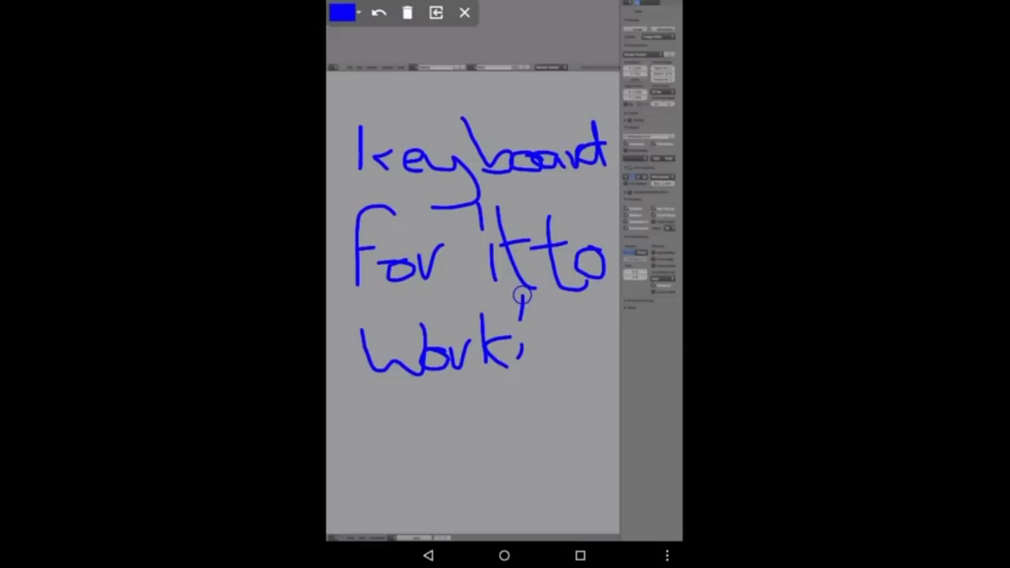
Step: Clear the keyboard note and handwrite 'Bye!' in its place
{"action": "left_click", "coordinate": [407, 13]}
{"action": "mouse_move", "coordinate": [361, 155]}
{"action": "left_mouse_down"}
{"action": "mouse_move", "coordinate": [377, 175]}
{"action": "mouse_move", "coordinate": [365, 221]}
{"action": "mouse_move", "coordinate": [426, 207]}
{"action": "mouse_move", "coordinate": [345, 232]}
{"action": "left_mouse_up"}
{"action": "mouse_move", "coordinate": [427, 208]}
{"action": "left_mouse_down"}
{"action": "mouse_move", "coordinate": [497, 239]}
{"action": "mouse_move", "coordinate": [395, 259]}
{"action": "left_mouse_up"}
{"action": "mouse_move", "coordinate": [488, 207]}
{"action": "left_mouse_down"}
{"action": "mouse_move", "coordinate": [510, 189]}
{"action": "mouse_move", "coordinate": [543, 229]}
{"action": "left_mouse_up"}
{"action": "left_click", "coordinate": [562, 221]}
{"action": "left_click_drag", "start_coordinate": [548, 176], "coordinate": [530, 96]}
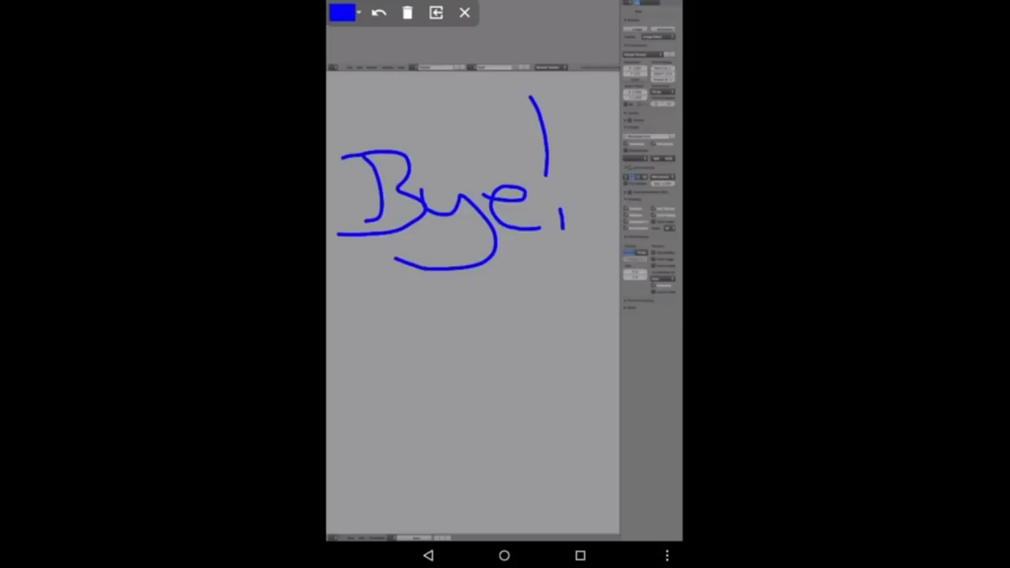
Step: Sketch a heart beneath the 'Bye!' note to close the session
{"action": "left_click_drag", "start_coordinate": [425, 324], "coordinate": [433, 430]}
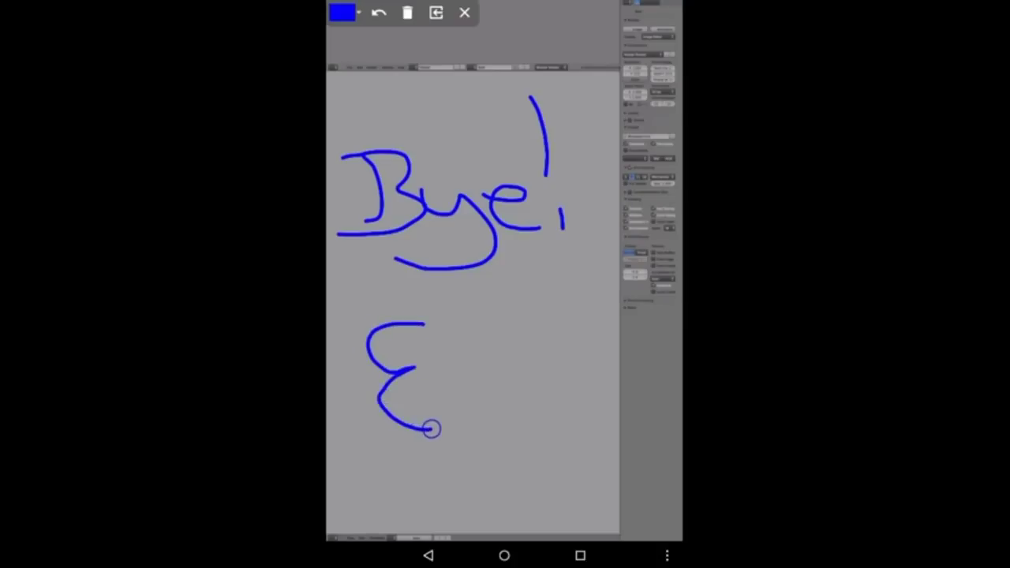
{"action": "mouse_move", "coordinate": [433, 324]}
{"action": "left_mouse_down"}
{"action": "mouse_move", "coordinate": [519, 366]}
{"action": "mouse_move", "coordinate": [452, 424]}
{"action": "left_mouse_up"}
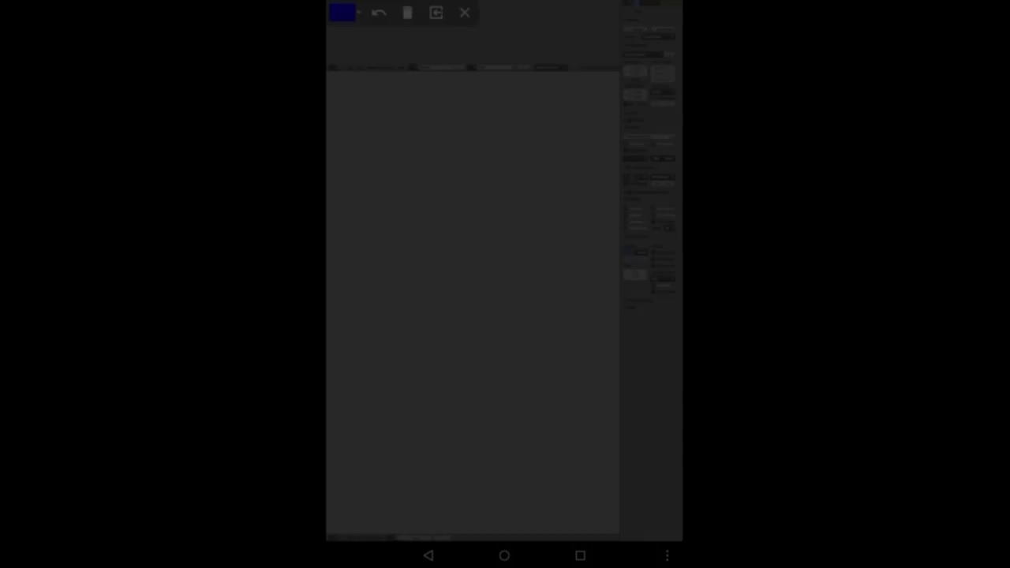